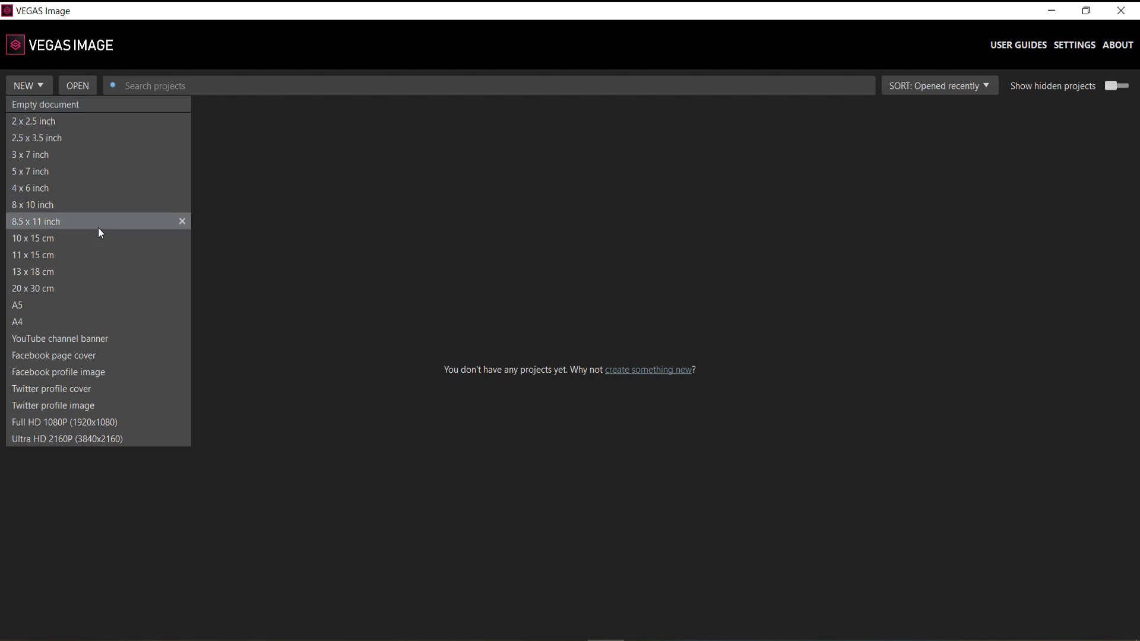
Open the aerial photo DJI_0324.JPG as a new untitled project
{"action": "left_click", "coordinate": [76, 88]}
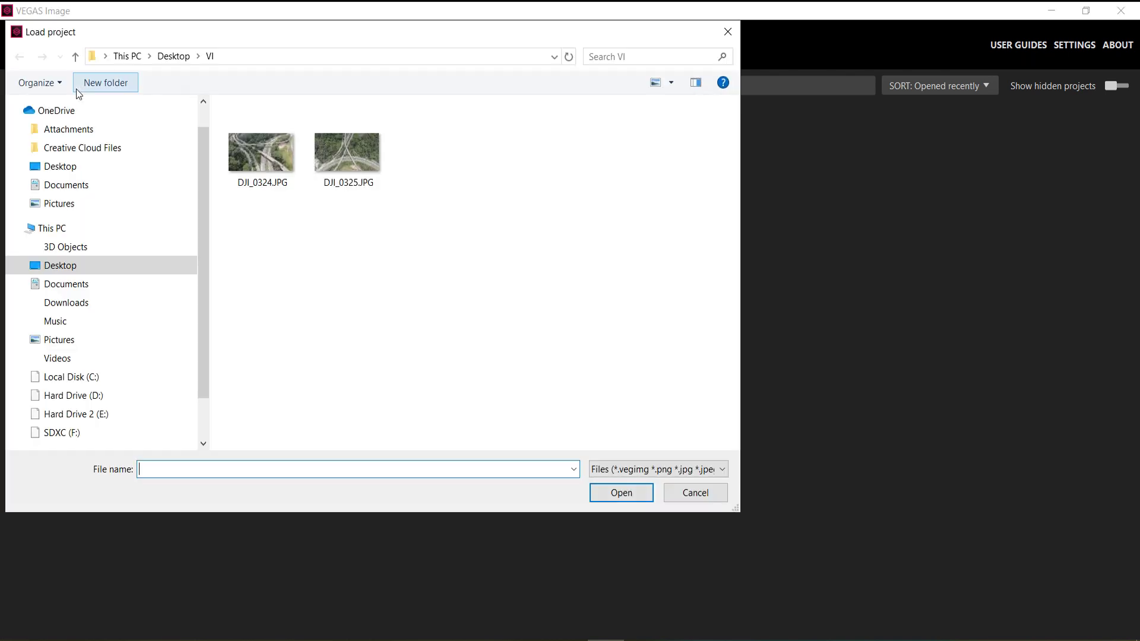
{"action": "left_click", "coordinate": [276, 166]}
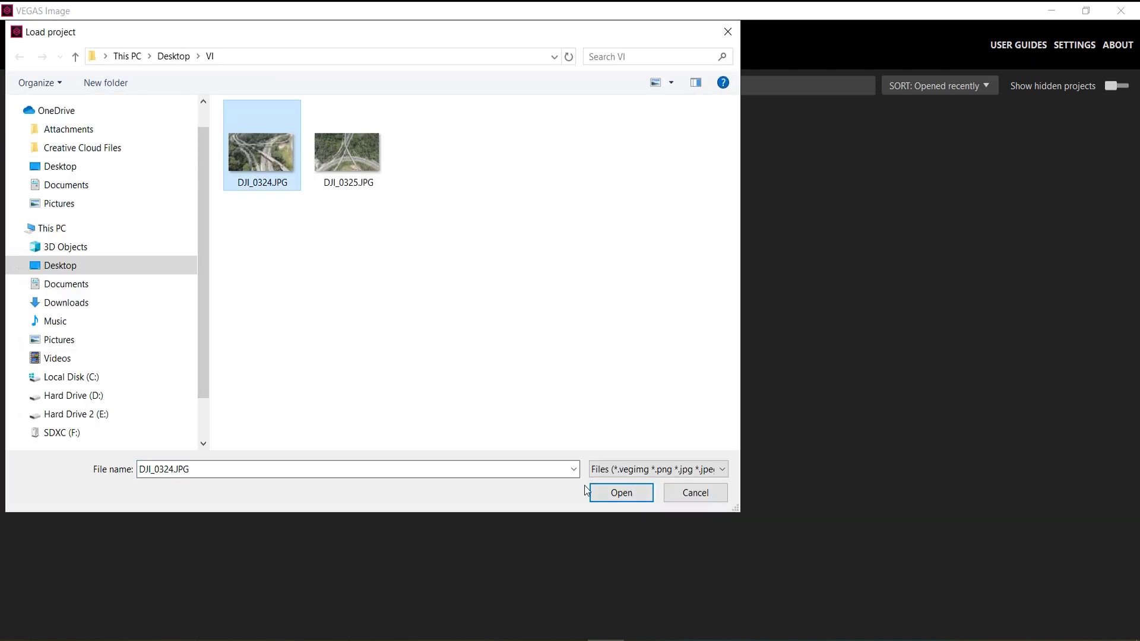
{"action": "left_click", "coordinate": [628, 494]}
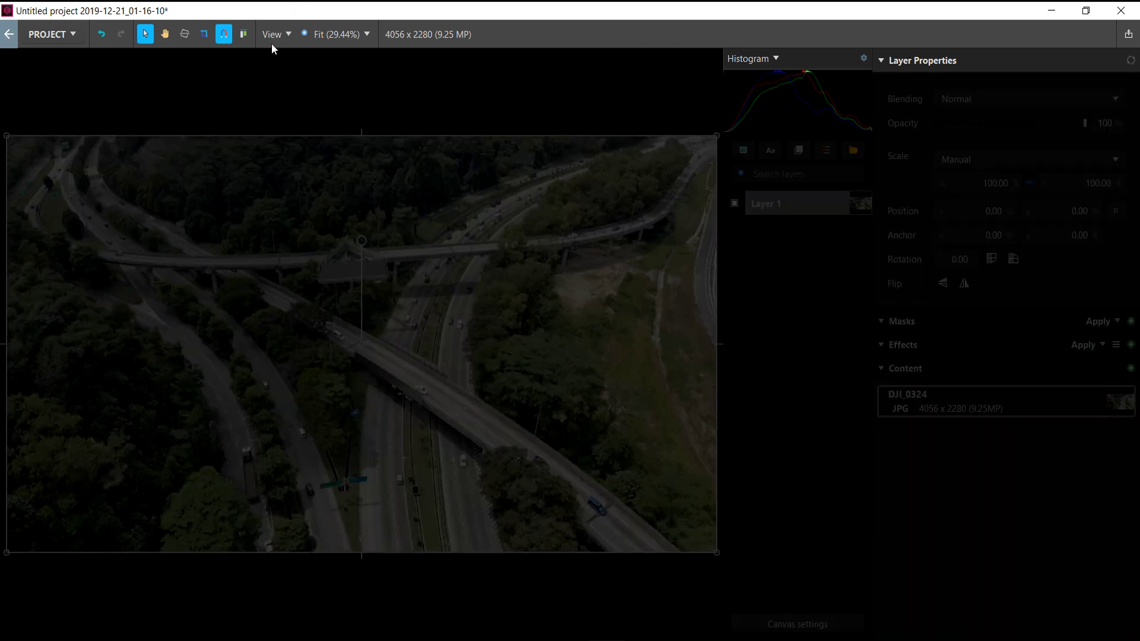
{"action": "left_click", "coordinate": [165, 34]}
{"action": "left_click_drag", "start_coordinate": [202, 83], "coordinate": [170, 74]}
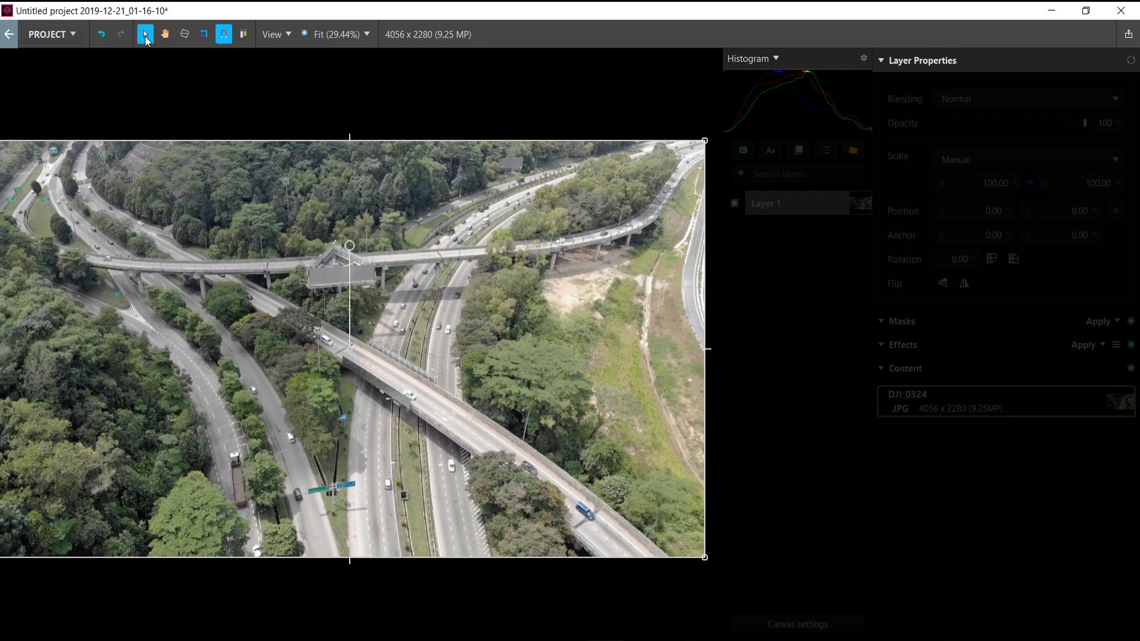
{"action": "left_click", "coordinate": [144, 31]}
{"action": "mouse_move", "coordinate": [297, 226]}
{"action": "left_mouse_down"}
{"action": "mouse_move", "coordinate": [309, 190]}
{"action": "mouse_move", "coordinate": [298, 234]}
{"action": "mouse_move", "coordinate": [318, 218]}
{"action": "left_mouse_up"}
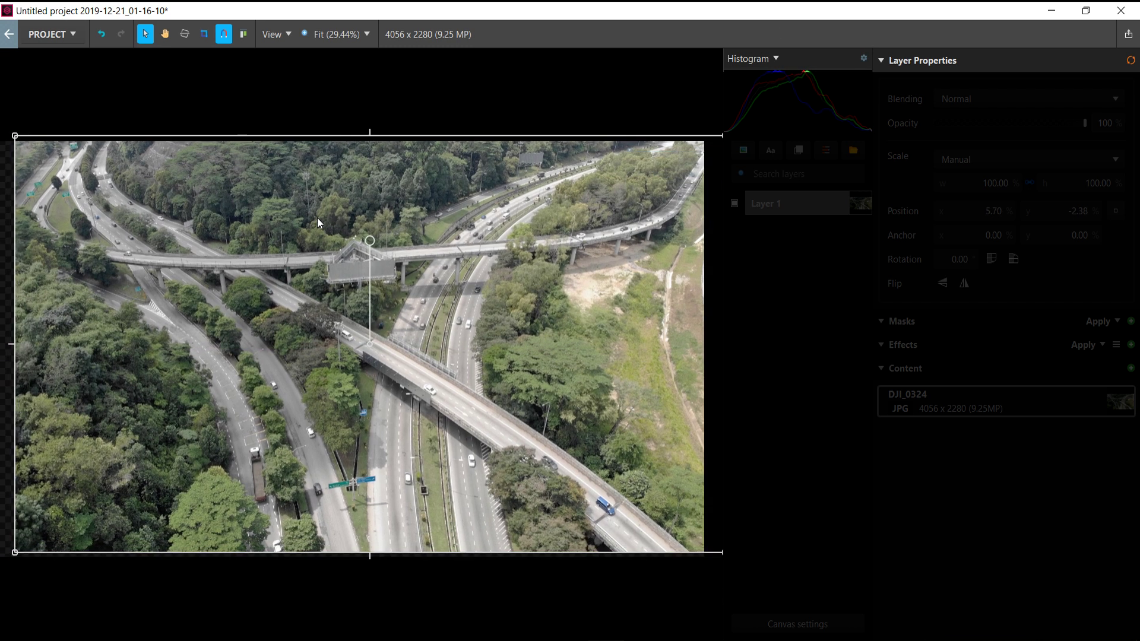
{"action": "key", "text": "ctrl+z"}
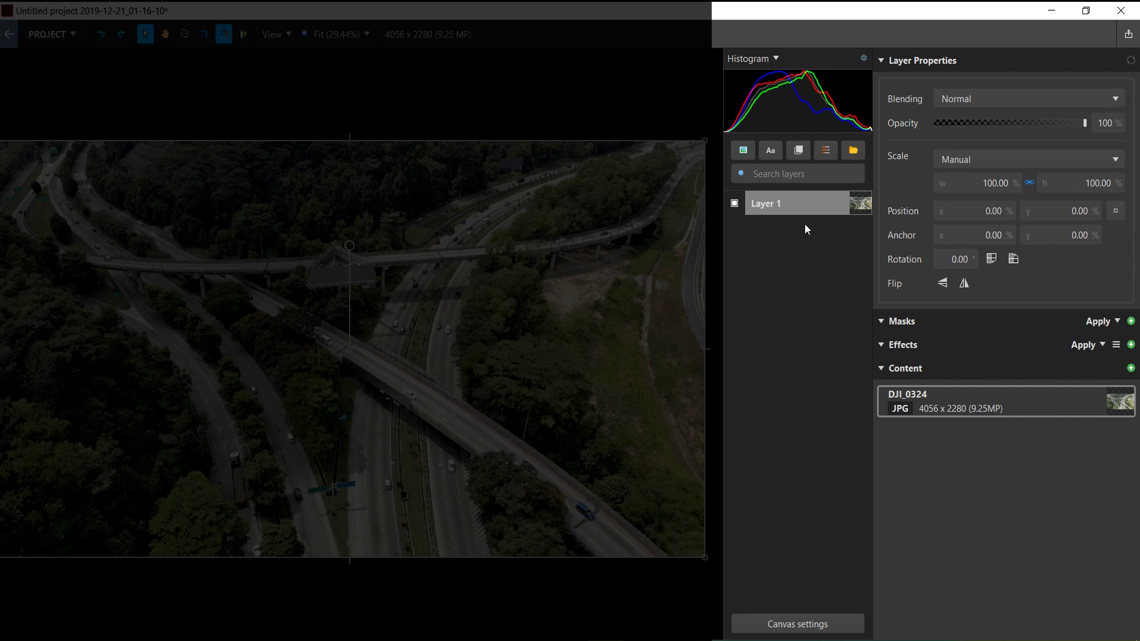
{"action": "left_click", "coordinate": [805, 204]}
{"action": "left_click", "coordinate": [465, 208]}
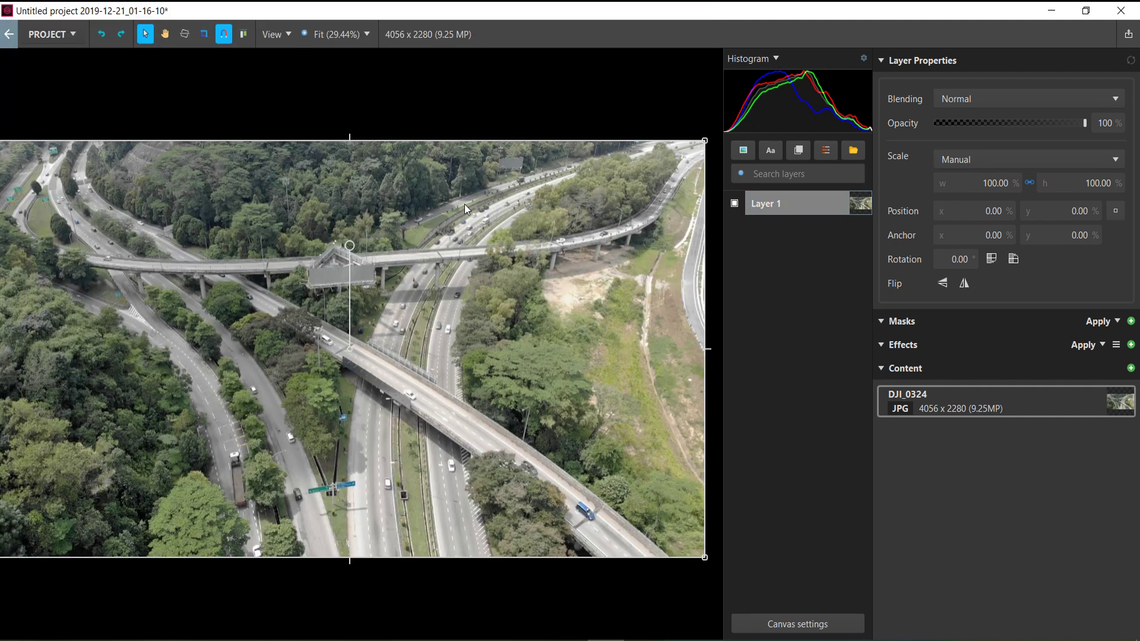
{"action": "left_click", "coordinate": [798, 264]}
{"action": "left_click", "coordinate": [800, 204]}
{"action": "left_click", "coordinate": [882, 60]}
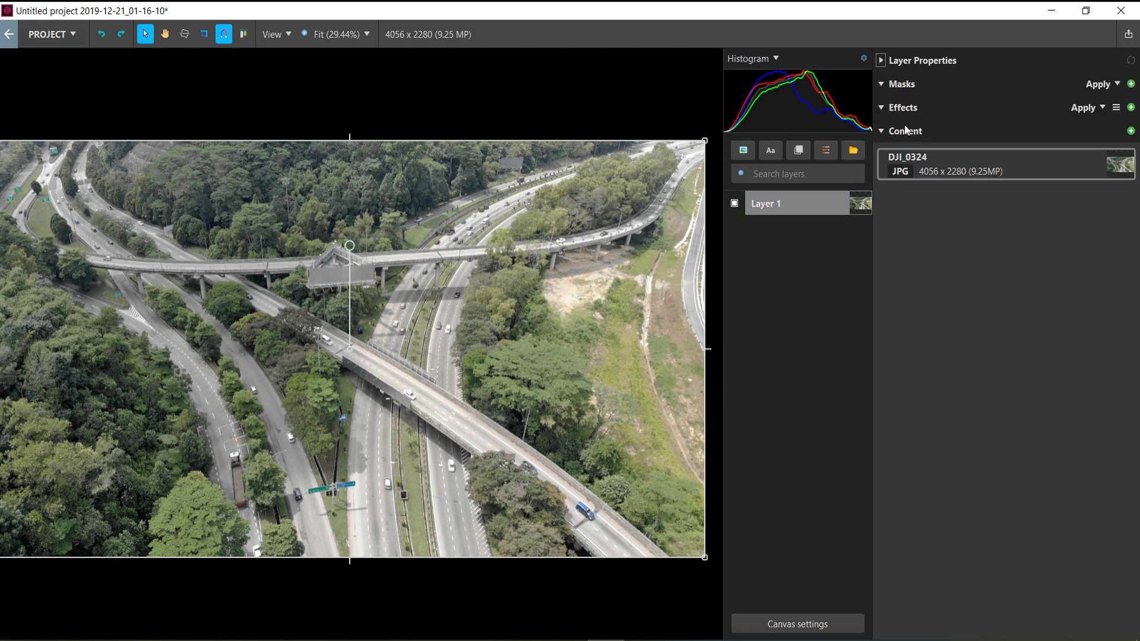
{"action": "left_click", "coordinate": [1130, 108]}
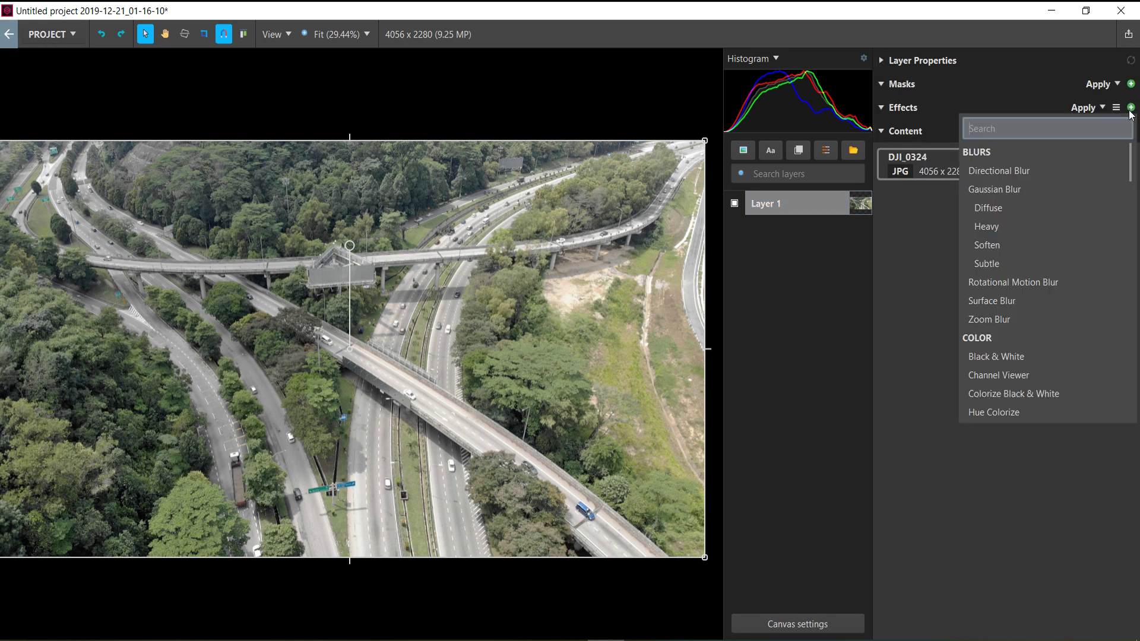
{"action": "left_click", "coordinate": [1045, 245]}
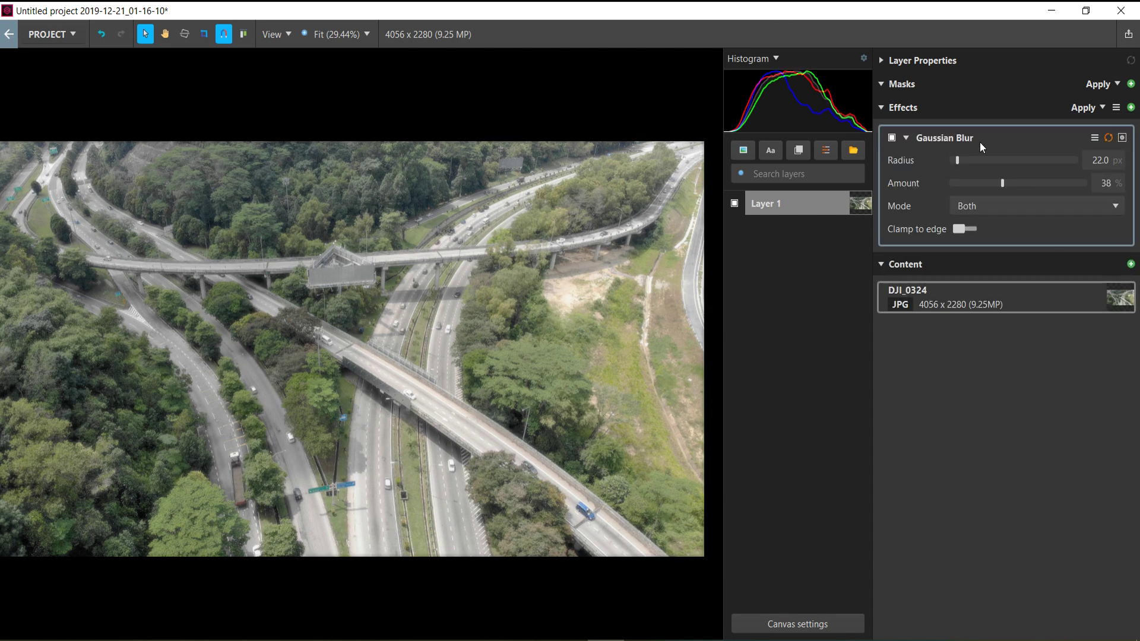
{"action": "left_click_drag", "start_coordinate": [957, 160], "coordinate": [1030, 166]}
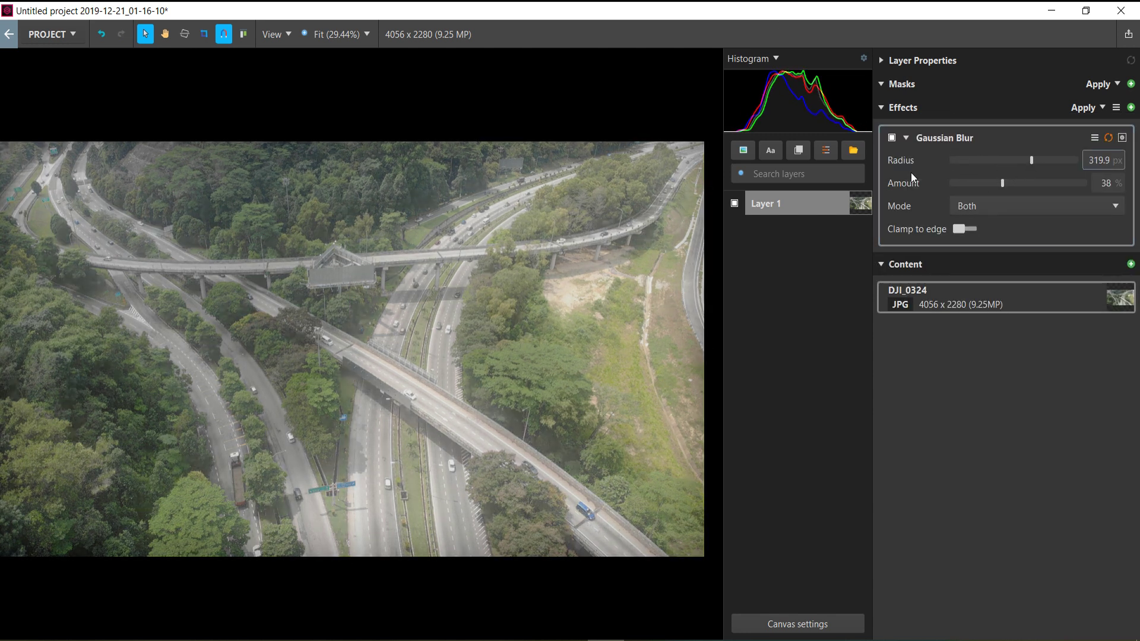
{"action": "left_click", "coordinate": [967, 136]}
{"action": "key", "text": "Delete"}
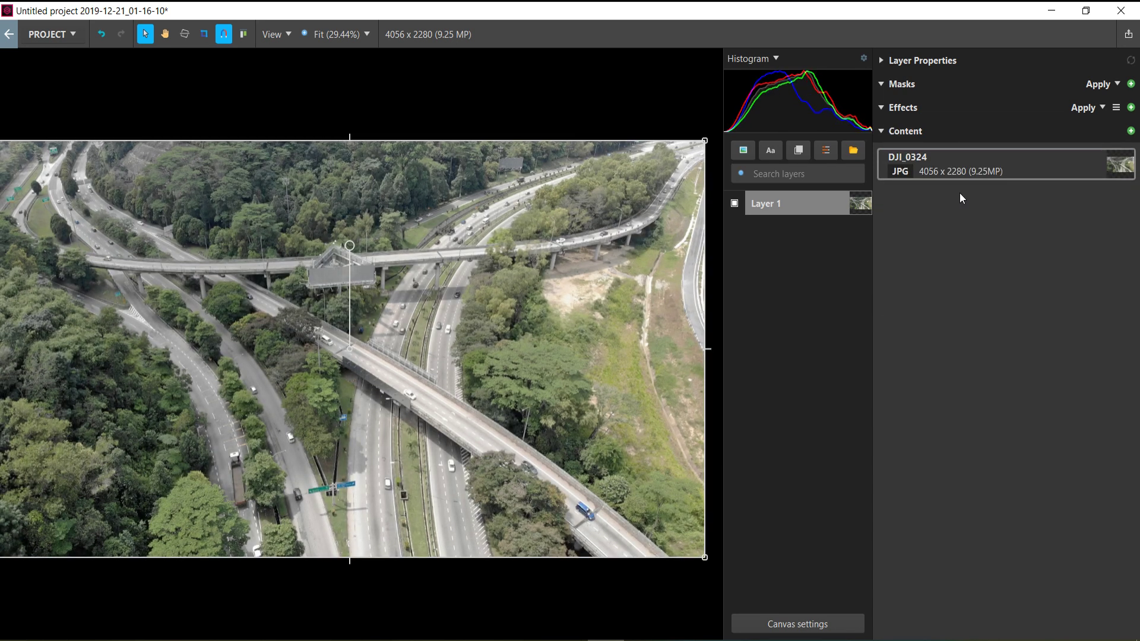
{"action": "left_click", "coordinate": [825, 267]}
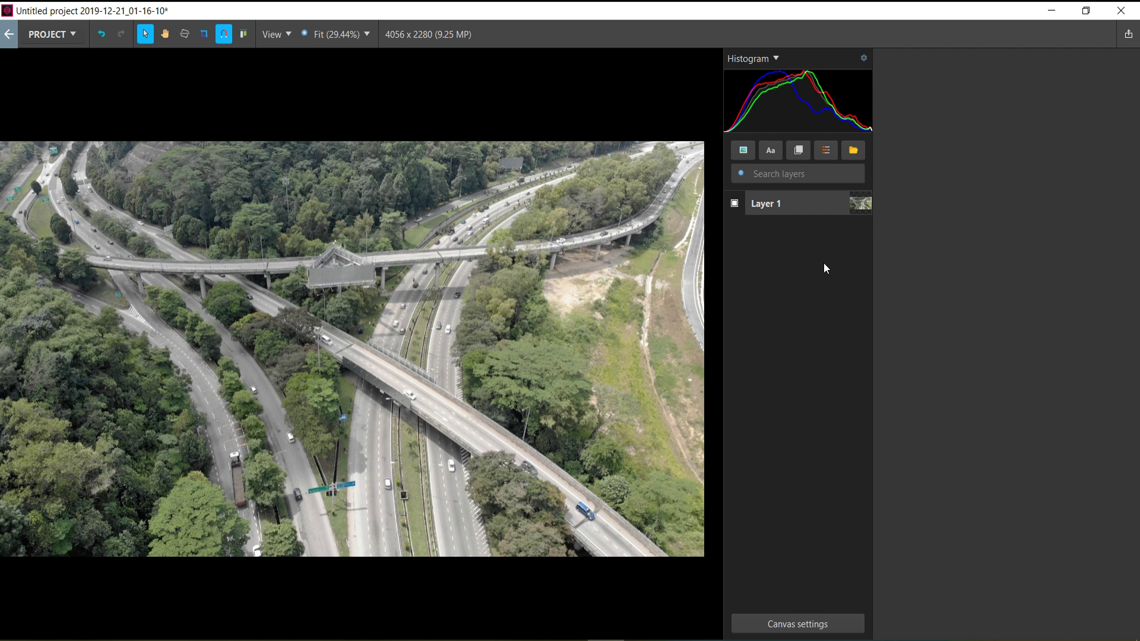
Add a new Layer 2 above the photo, then dismiss its effects list without choosing anything
{"action": "left_click", "coordinate": [826, 151]}
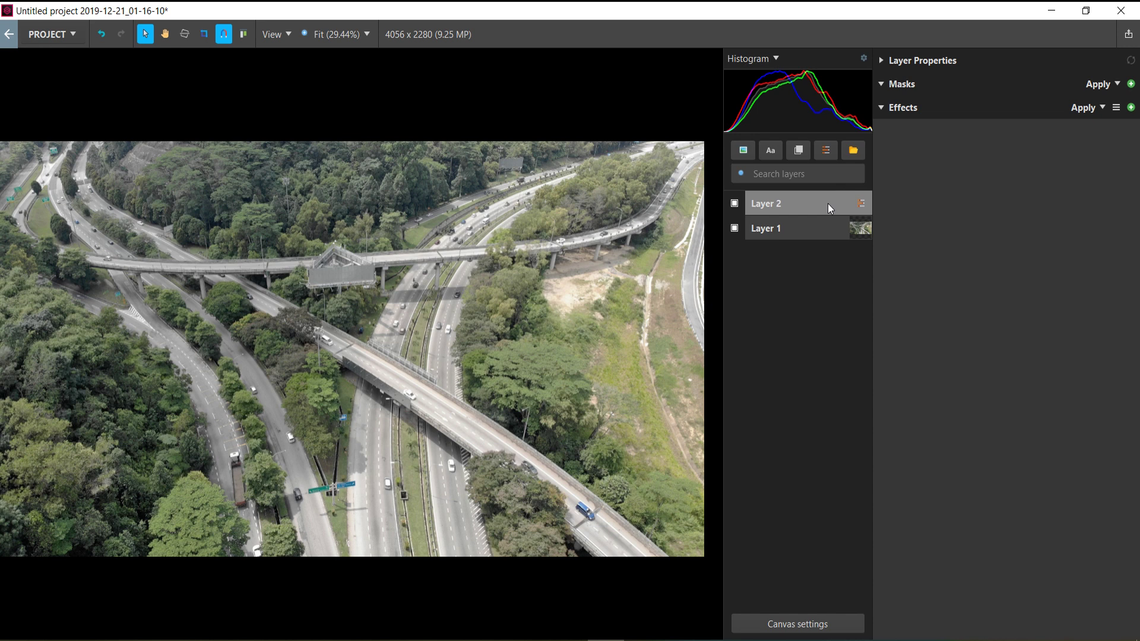
{"action": "left_click", "coordinate": [1131, 107]}
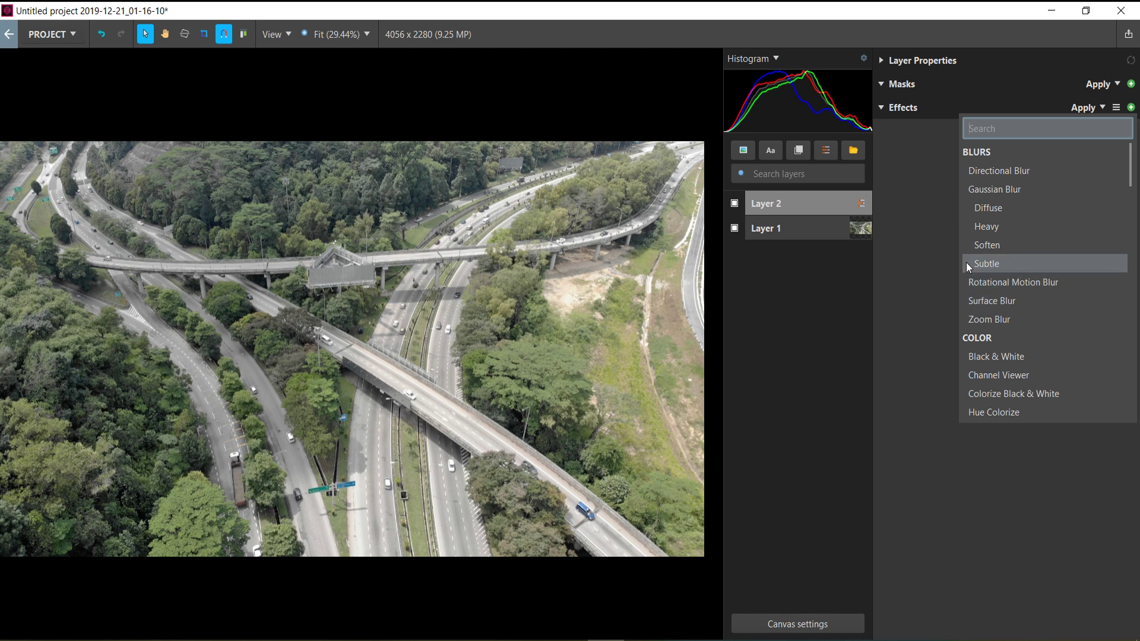
{"action": "left_click", "coordinate": [938, 231]}
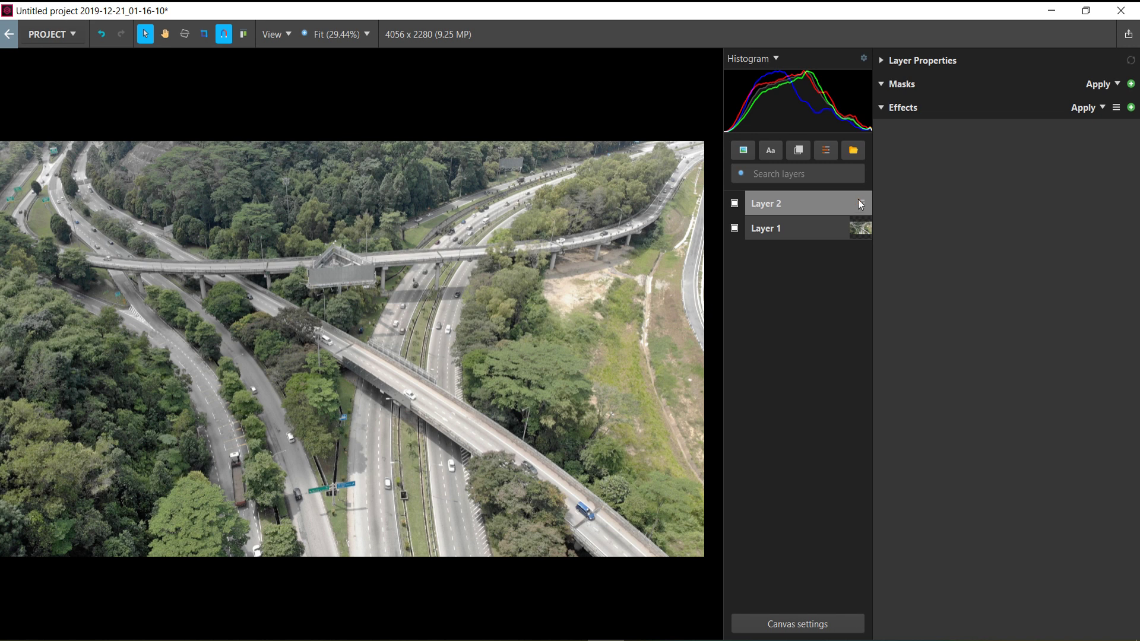
Browse the full list of effects for Layer 2 and close it without adding any
{"action": "left_click", "coordinate": [1131, 108]}
{"action": "scroll", "coordinate": [1057, 244], "scroll_direction": "down", "scroll_amount": 5}
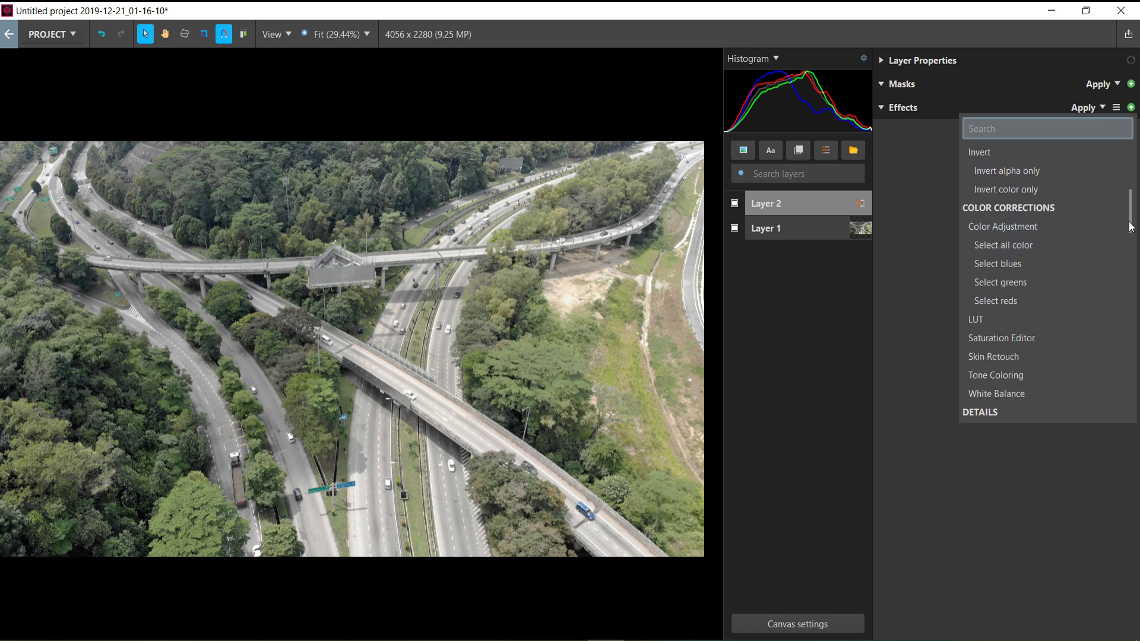
{"action": "left_click", "coordinate": [1131, 229]}
{"action": "scroll", "coordinate": [1036, 235], "scroll_direction": "up", "scroll_amount": 5}
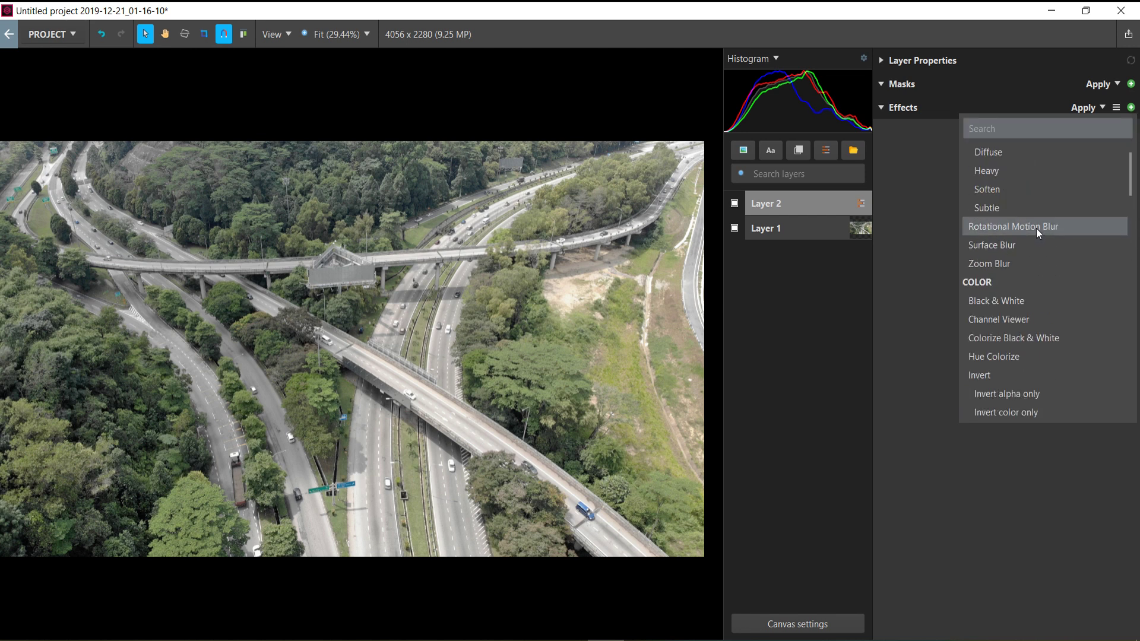
{"action": "scroll", "coordinate": [1015, 267], "scroll_direction": "down", "scroll_amount": 4}
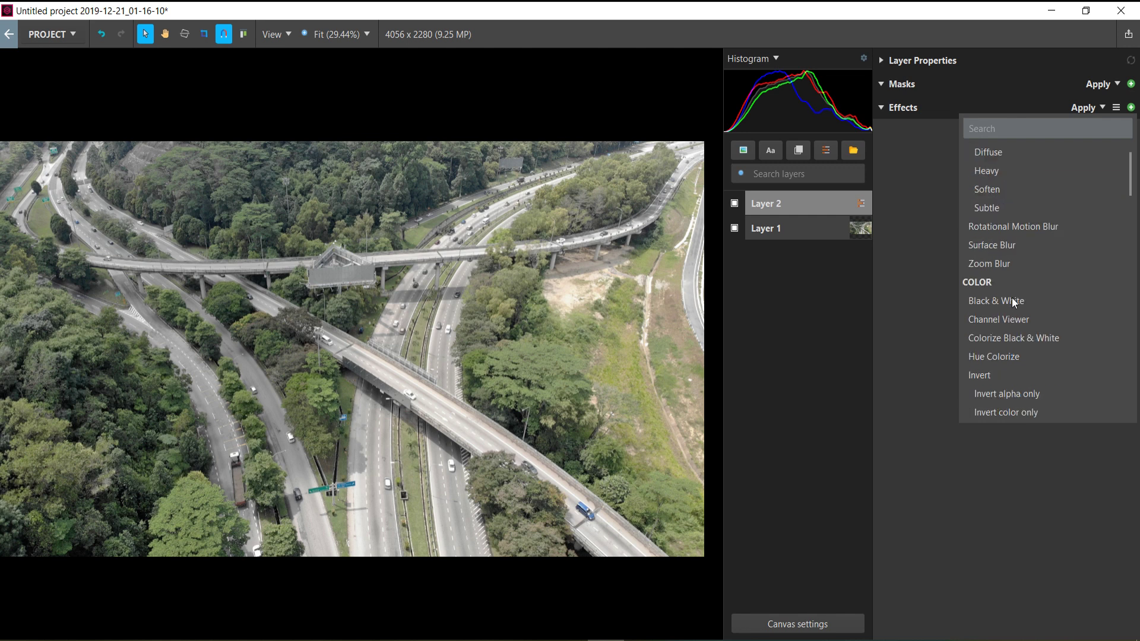
{"action": "scroll", "coordinate": [1032, 268], "scroll_direction": "down", "scroll_amount": 4}
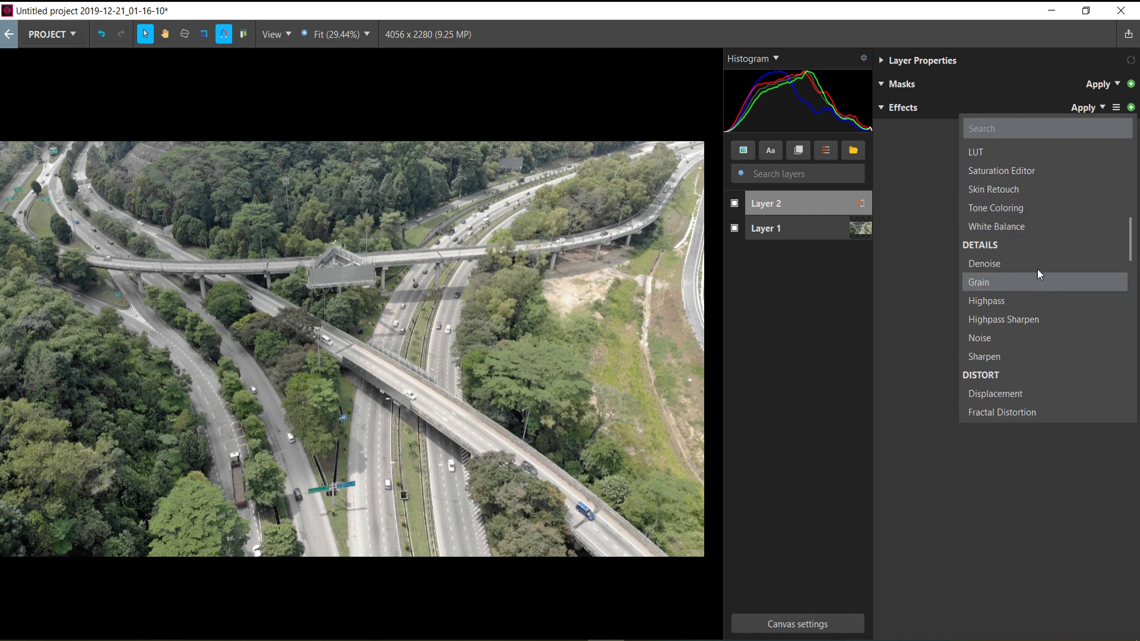
{"action": "scroll", "coordinate": [1021, 249], "scroll_direction": "down", "scroll_amount": 1}
{"action": "scroll", "coordinate": [1028, 263], "scroll_direction": "down", "scroll_amount": 4}
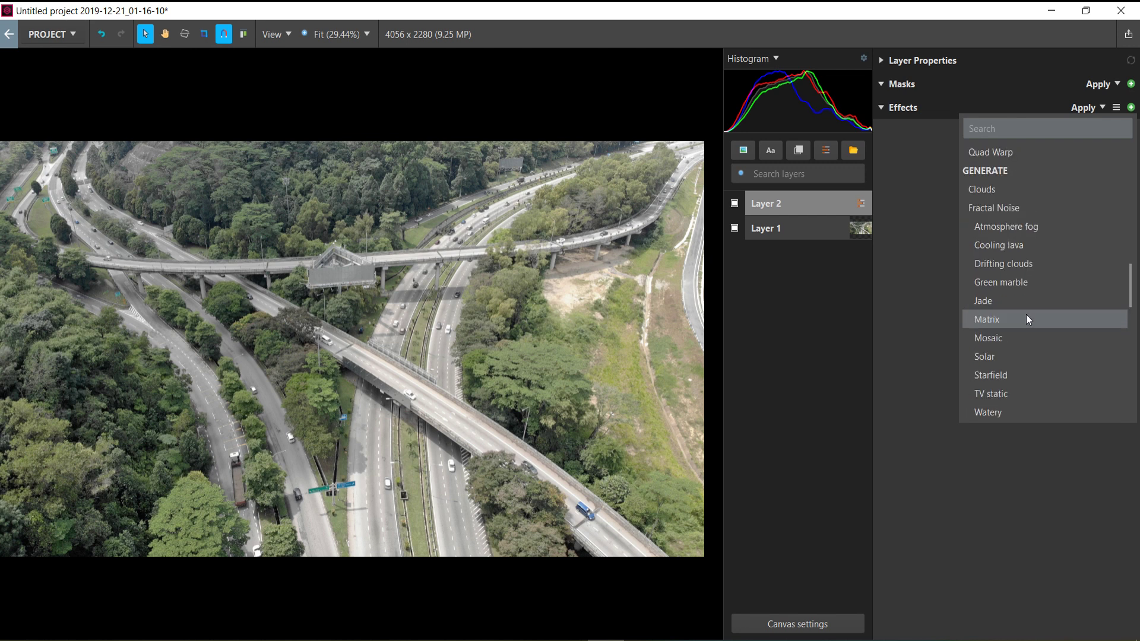
{"action": "scroll", "coordinate": [1025, 313], "scroll_direction": "down", "scroll_amount": 5}
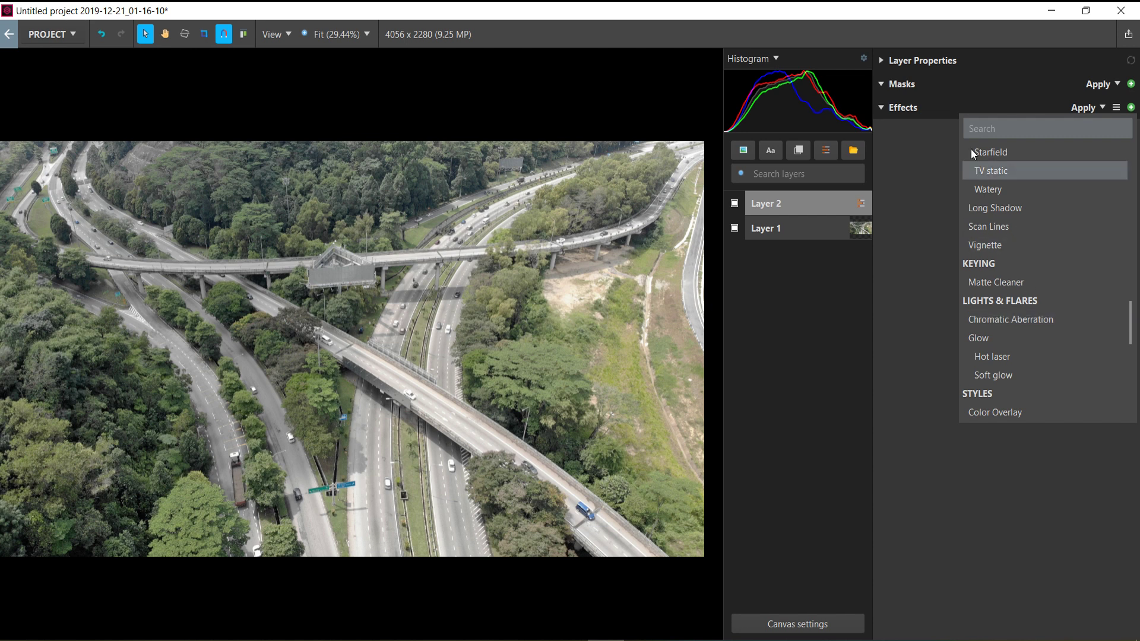
{"action": "left_click", "coordinate": [946, 89]}
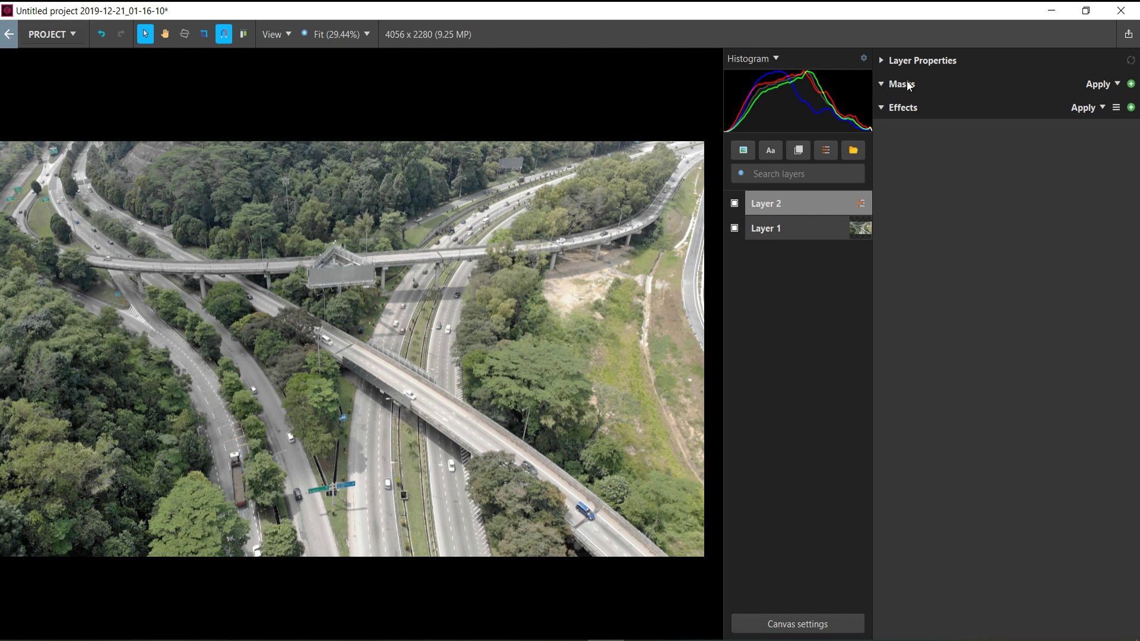
Add a vector mask to the photo's Layer 1
{"action": "left_click", "coordinate": [781, 232]}
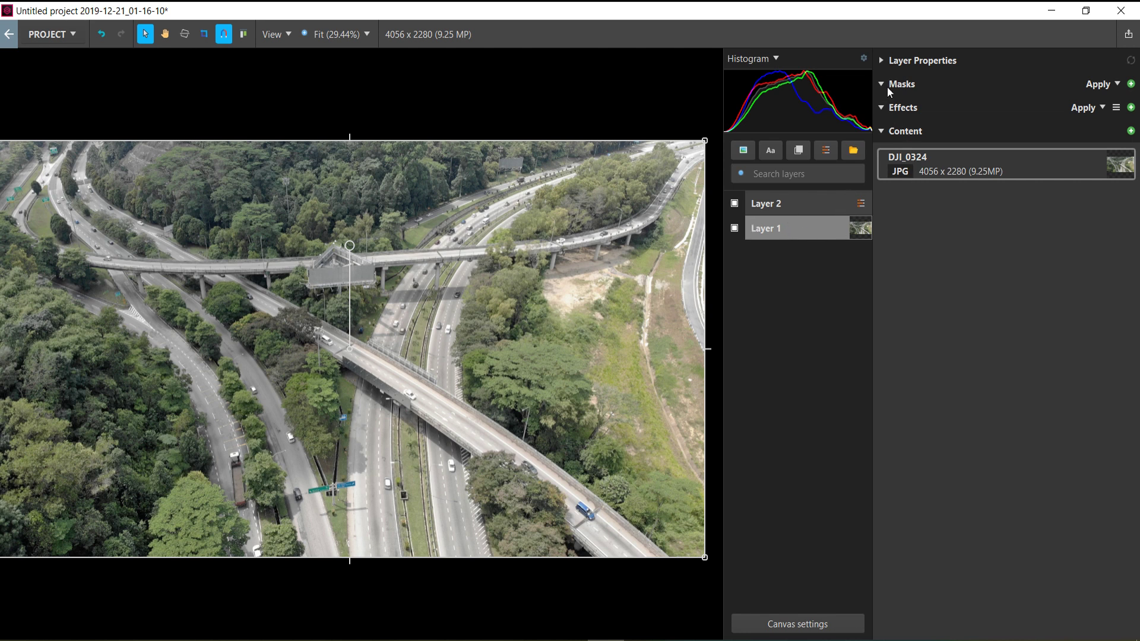
{"action": "left_click", "coordinate": [1130, 85]}
{"action": "left_click", "coordinate": [1010, 141]}
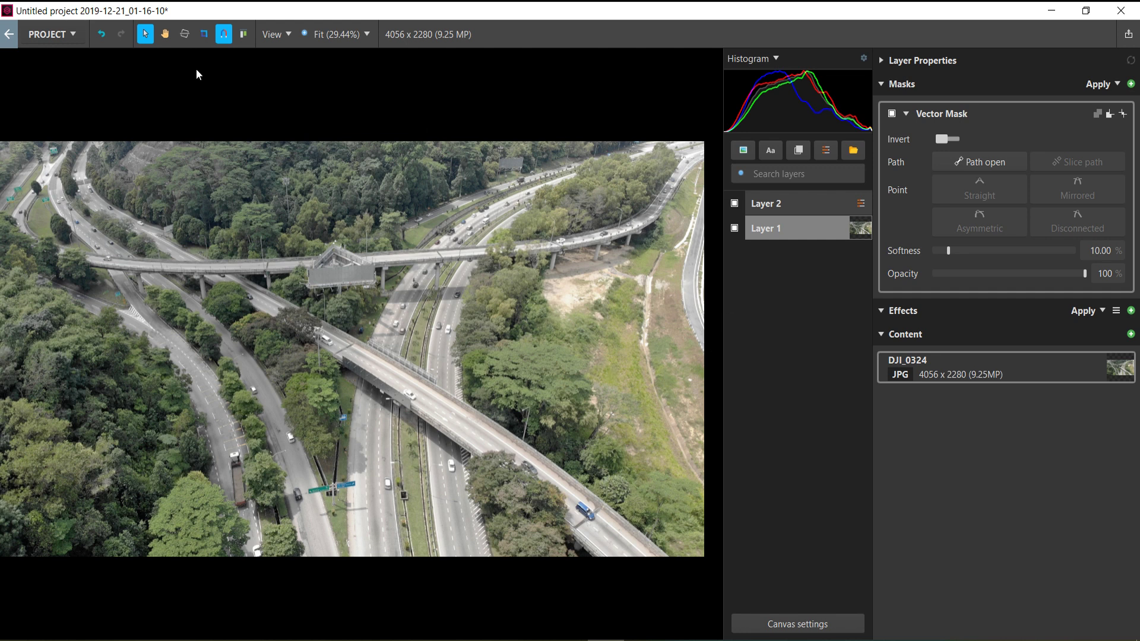
Outline the overpass area with a four-point mask, soften its edge to 6.78, then delete the mask
{"action": "left_click", "coordinate": [438, 475]}
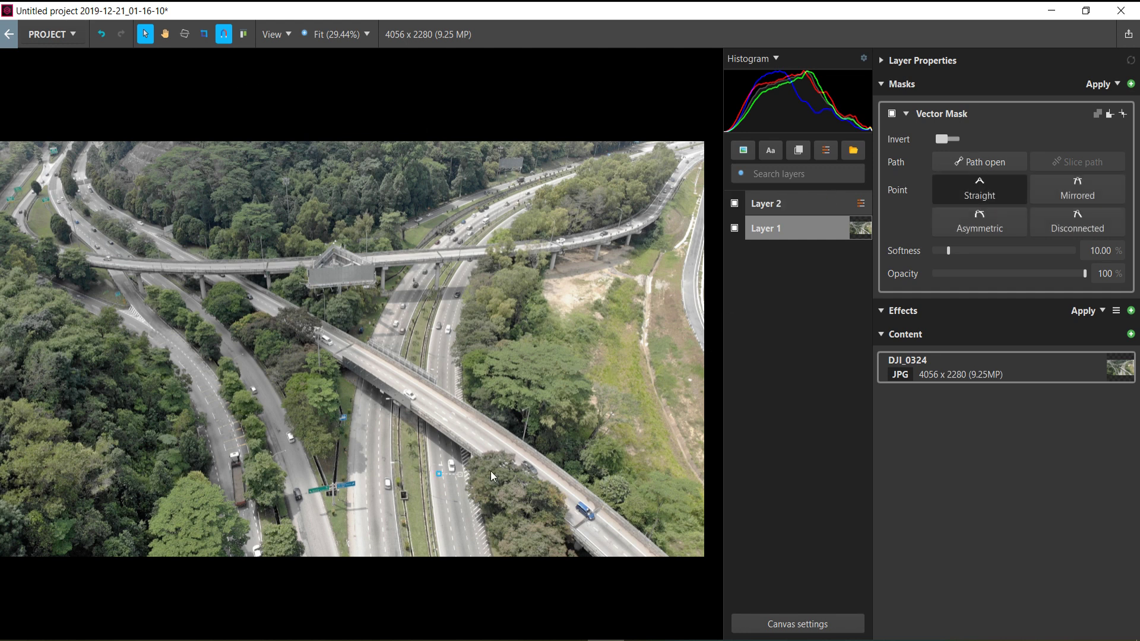
{"action": "left_click", "coordinate": [506, 381]}
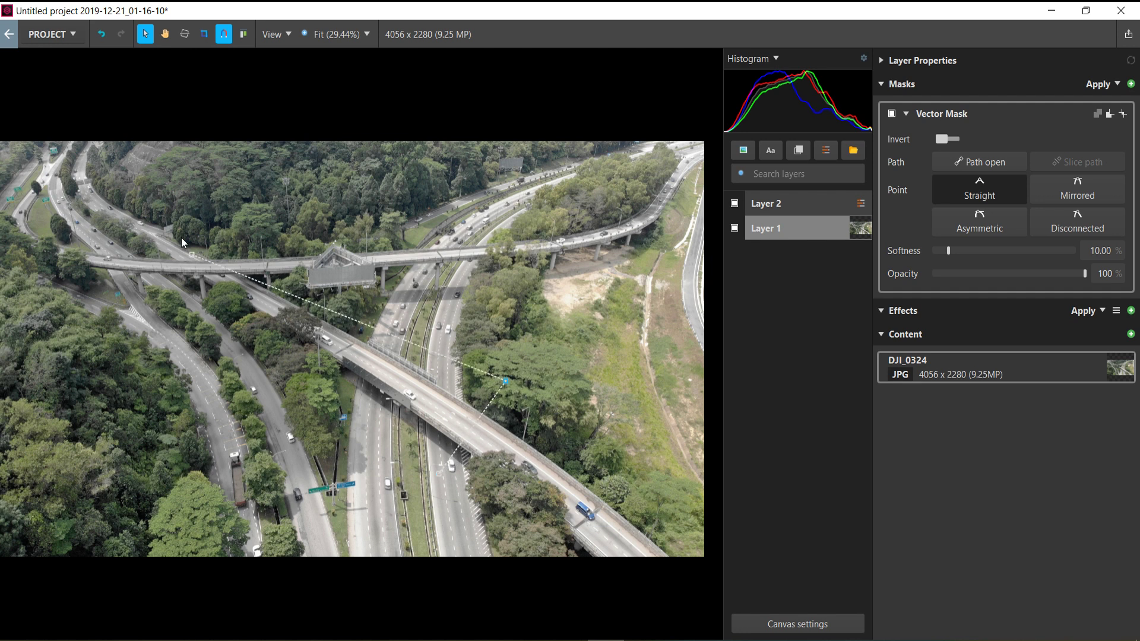
{"action": "left_click", "coordinate": [181, 224]}
{"action": "left_click", "coordinate": [137, 381]}
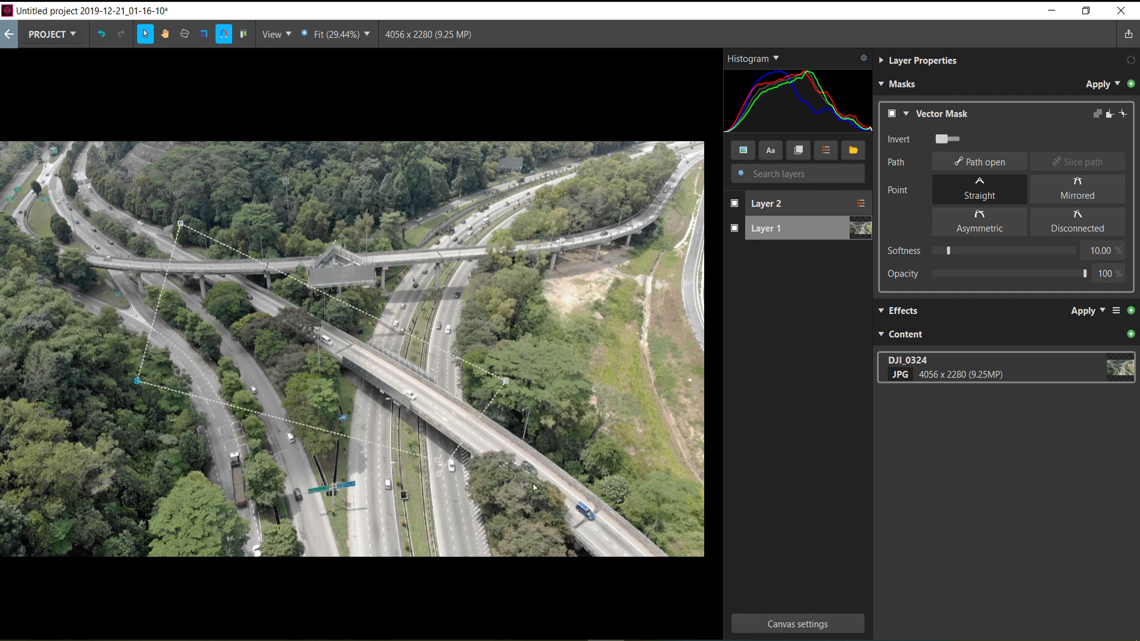
{"action": "left_click", "coordinate": [439, 474]}
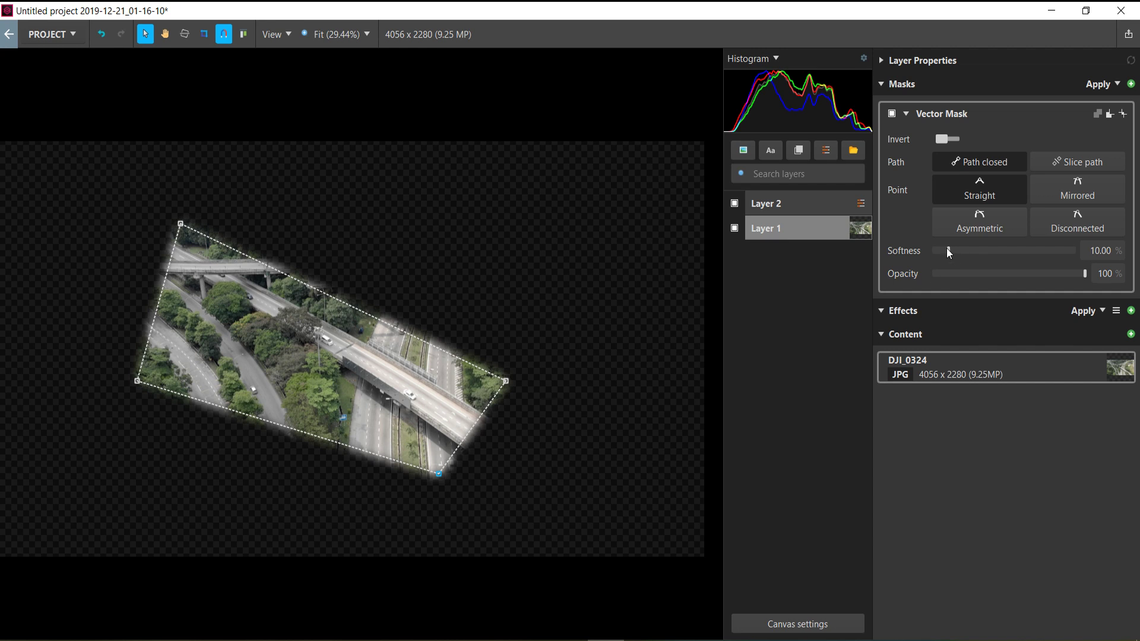
{"action": "left_click_drag", "start_coordinate": [947, 248], "coordinate": [931, 267]}
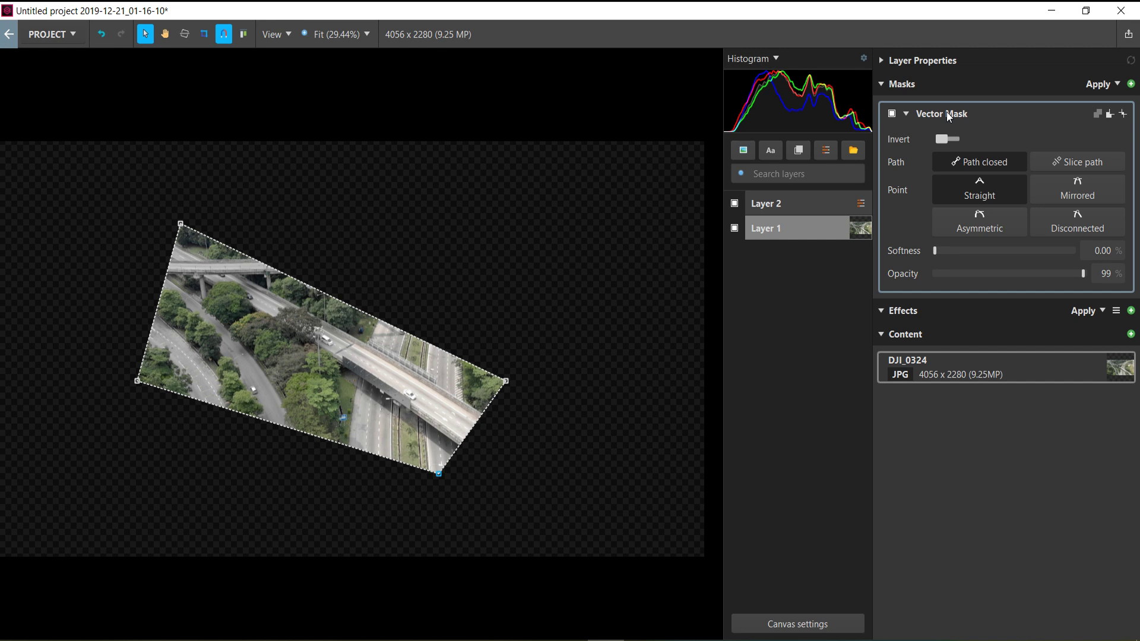
{"action": "key", "text": "Delete"}
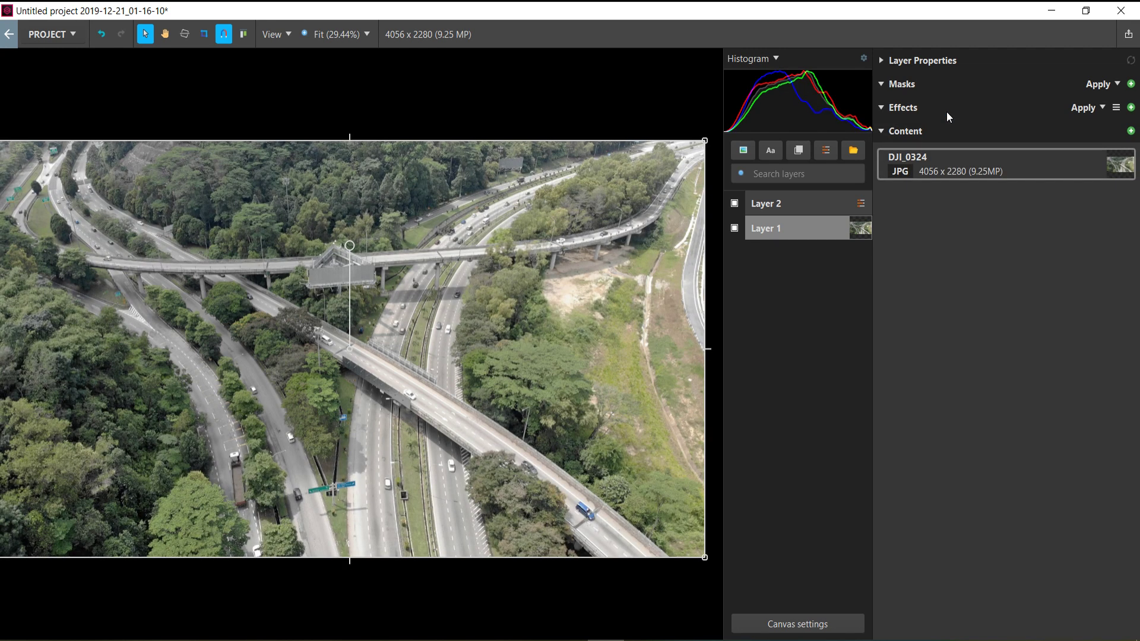
Give Layer 2 a Color Adjustment effect and widen its colour selection across every hue
{"action": "left_click", "coordinate": [796, 202]}
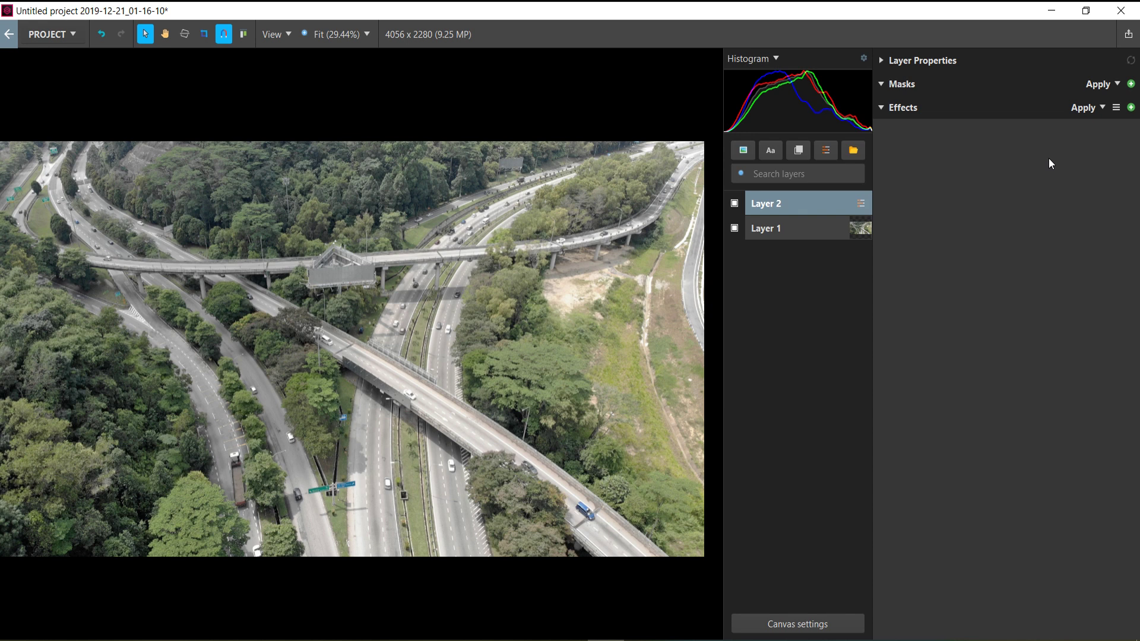
{"action": "left_click", "coordinate": [1130, 107]}
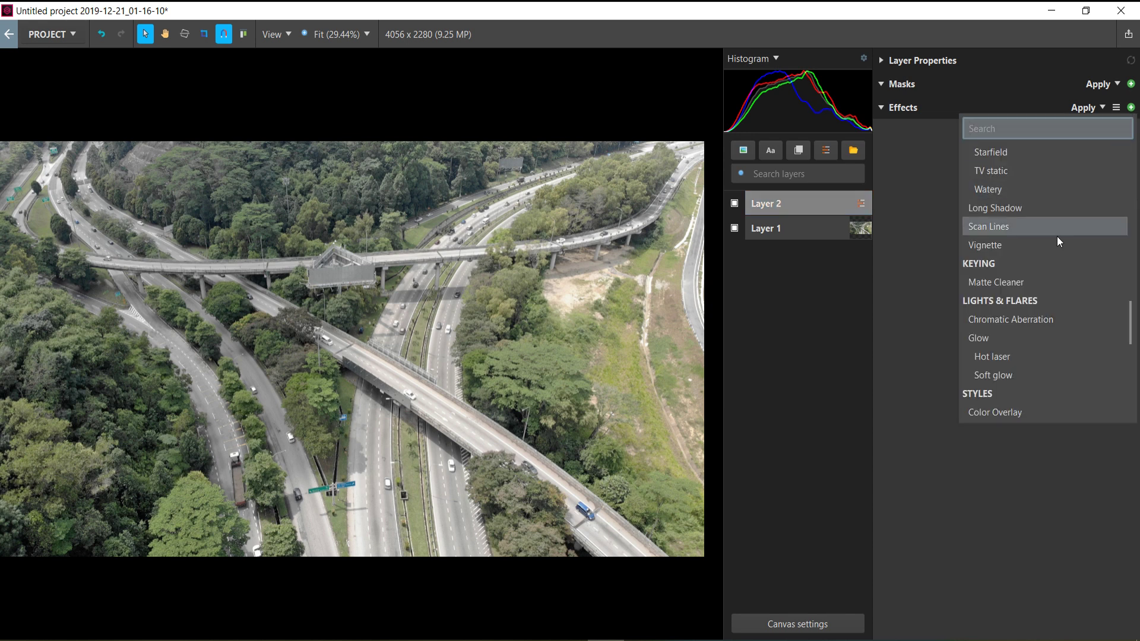
{"action": "scroll", "coordinate": [1042, 297], "scroll_direction": "up", "scroll_amount": 5}
{"action": "scroll", "coordinate": [1045, 297], "scroll_direction": "up", "scroll_amount": 10}
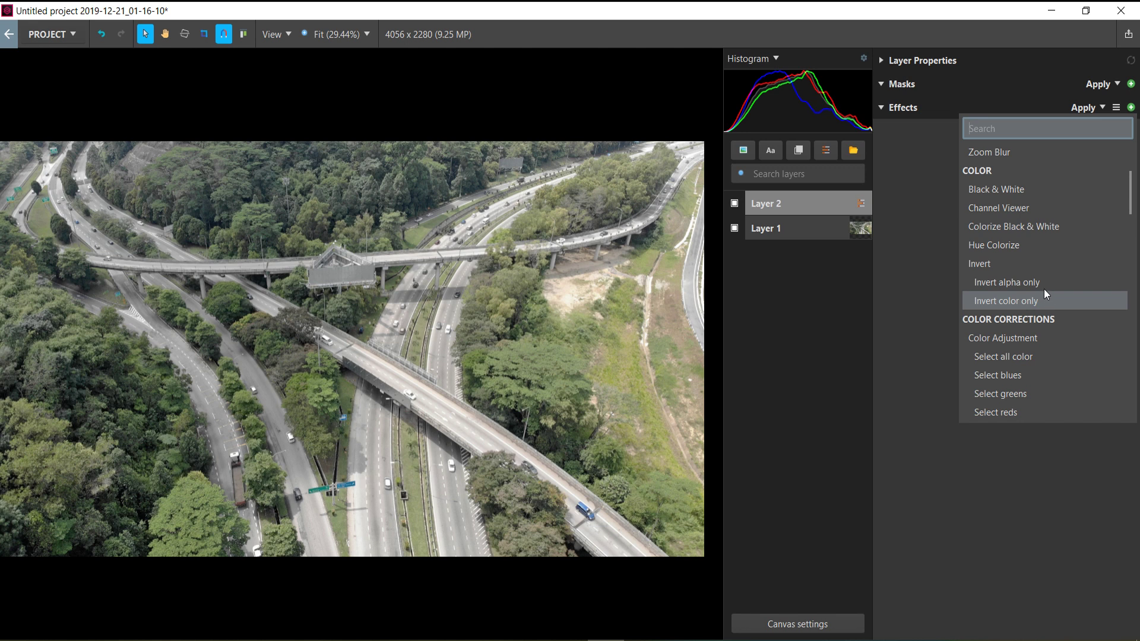
{"action": "scroll", "coordinate": [1041, 291], "scroll_direction": "down", "scroll_amount": 3}
{"action": "left_click", "coordinate": [1036, 337]}
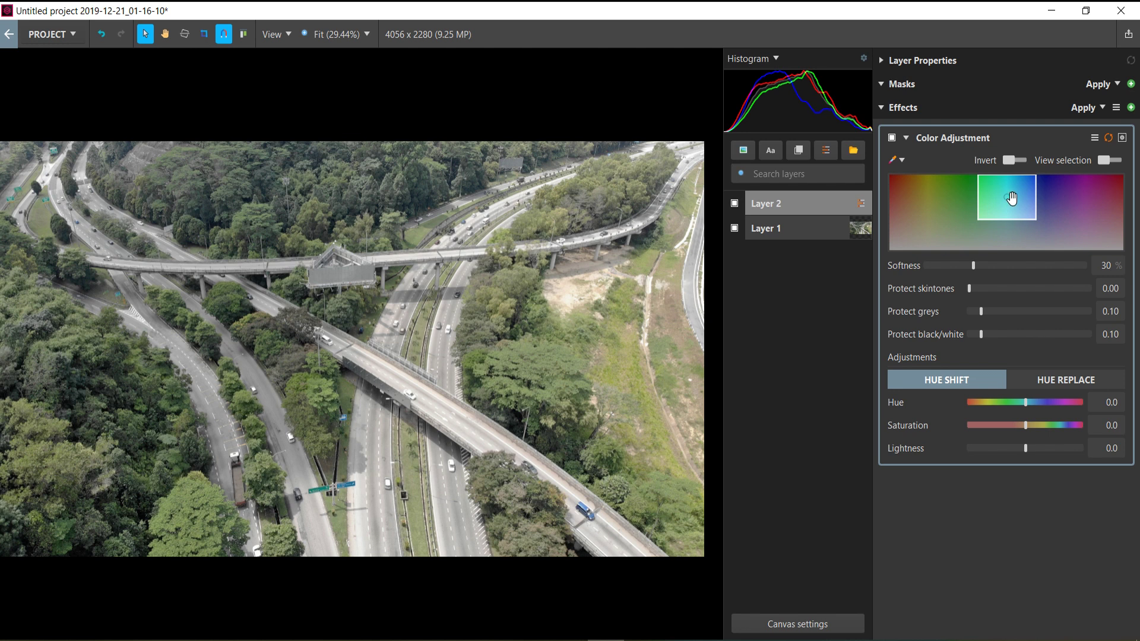
{"action": "left_click_drag", "start_coordinate": [978, 202], "coordinate": [951, 204]}
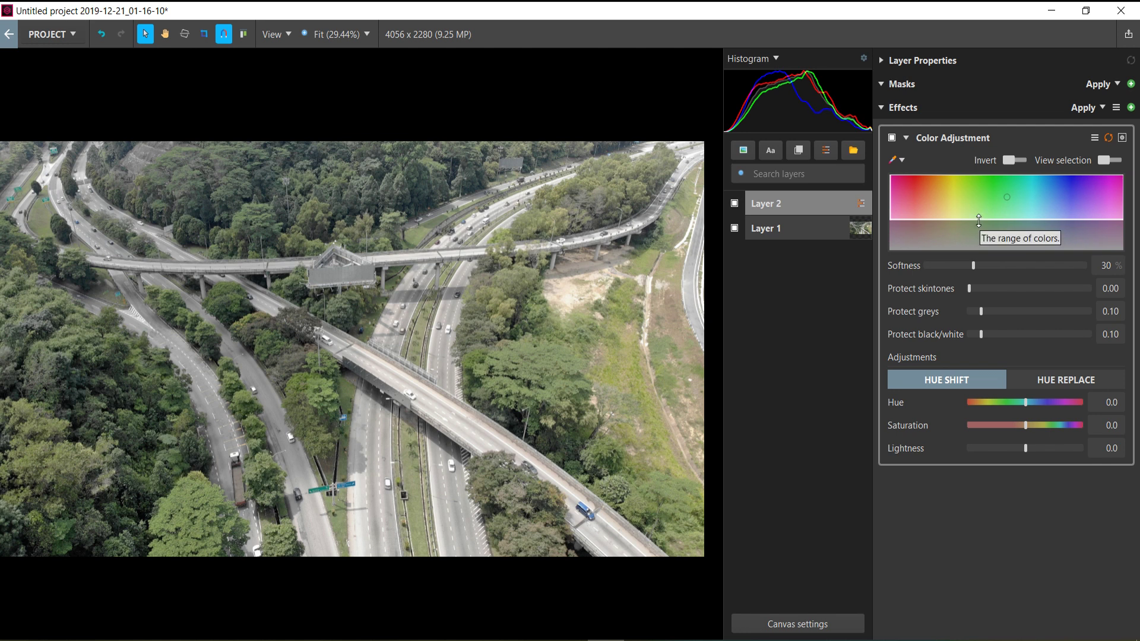
Target the foliage colours and shift them pink: Hue -51.8, Saturation 38.2, Lightness -7.9
{"action": "left_click", "coordinate": [1108, 160]}
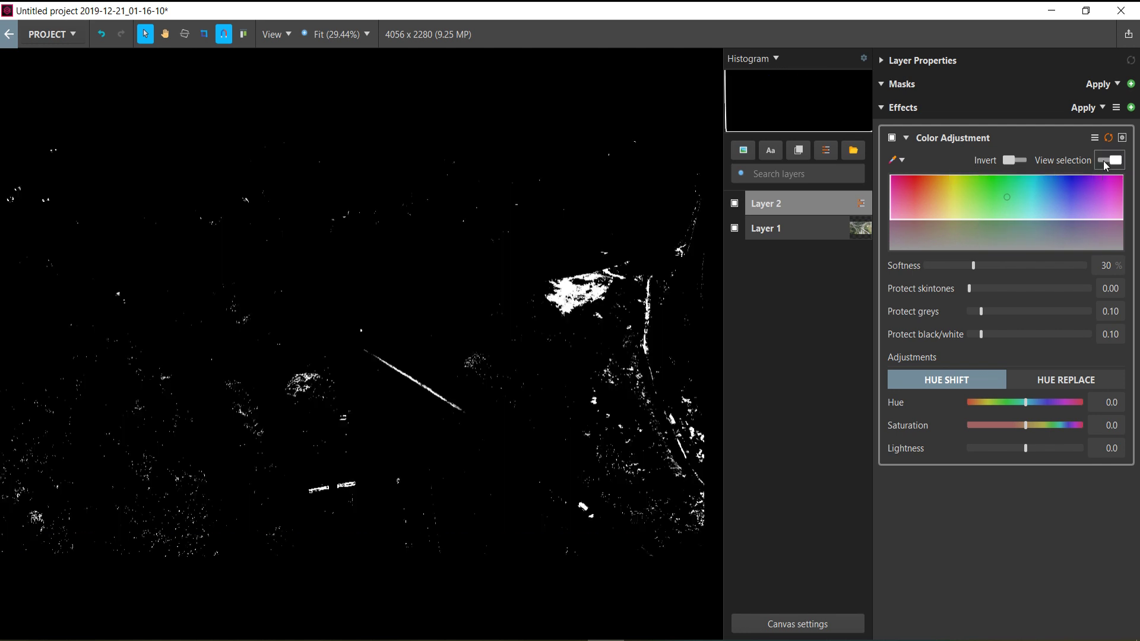
{"action": "left_click_drag", "start_coordinate": [1055, 204], "coordinate": [1041, 232]}
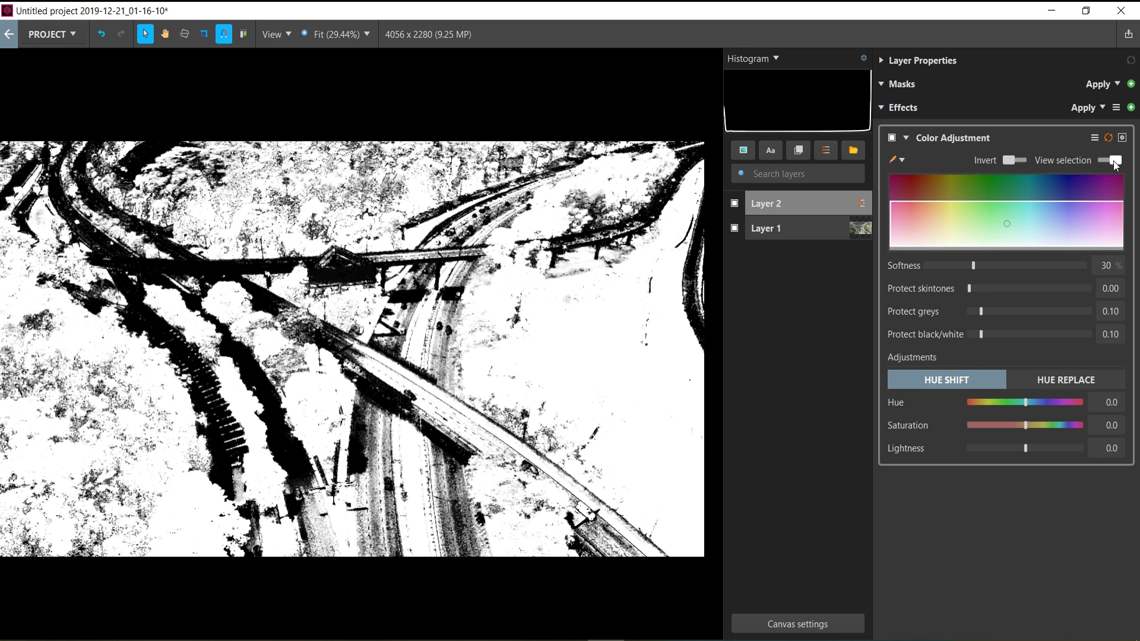
{"action": "left_click", "coordinate": [1114, 163]}
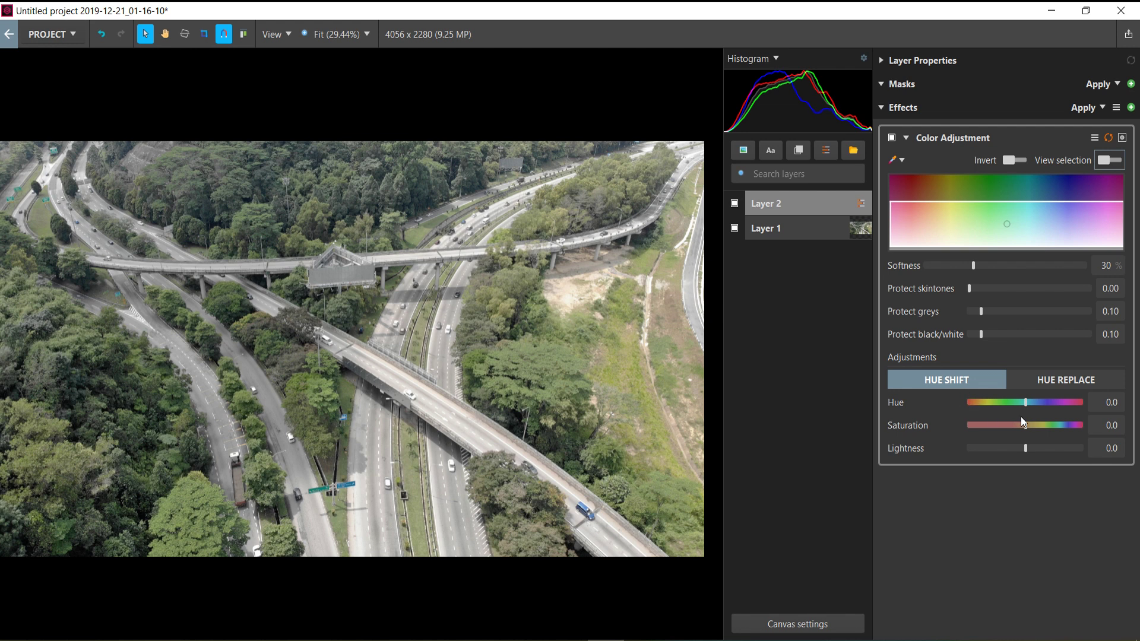
{"action": "left_click_drag", "start_coordinate": [1024, 406], "coordinate": [1020, 444]}
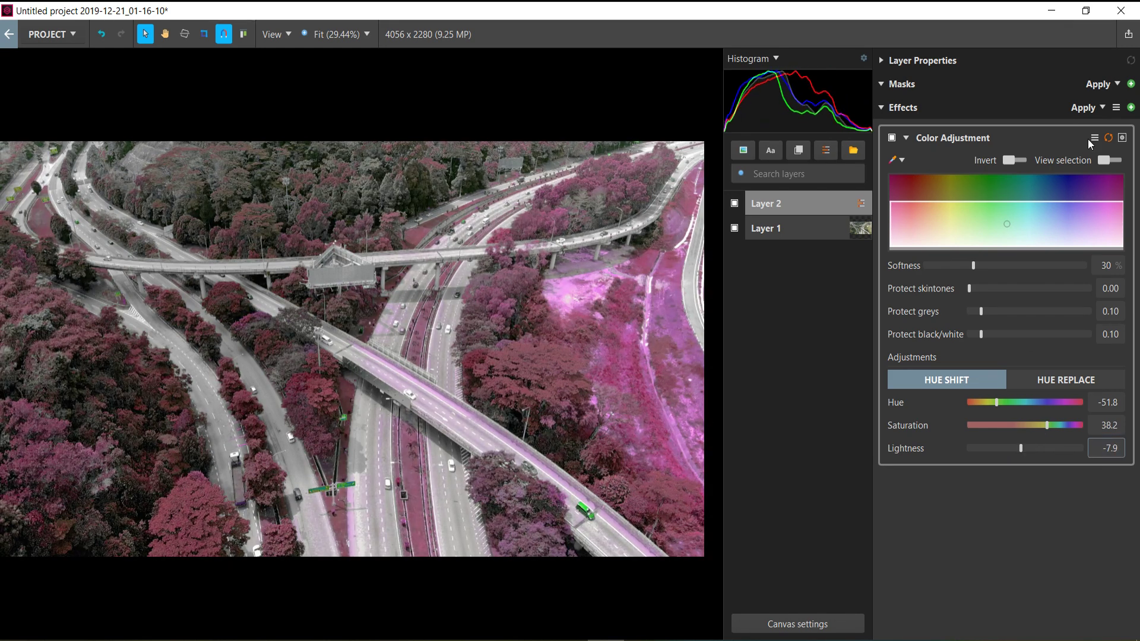
Add a Dehaze effect to Layer 2 with Amount 45 and Offset 14
{"action": "left_click", "coordinate": [1130, 108]}
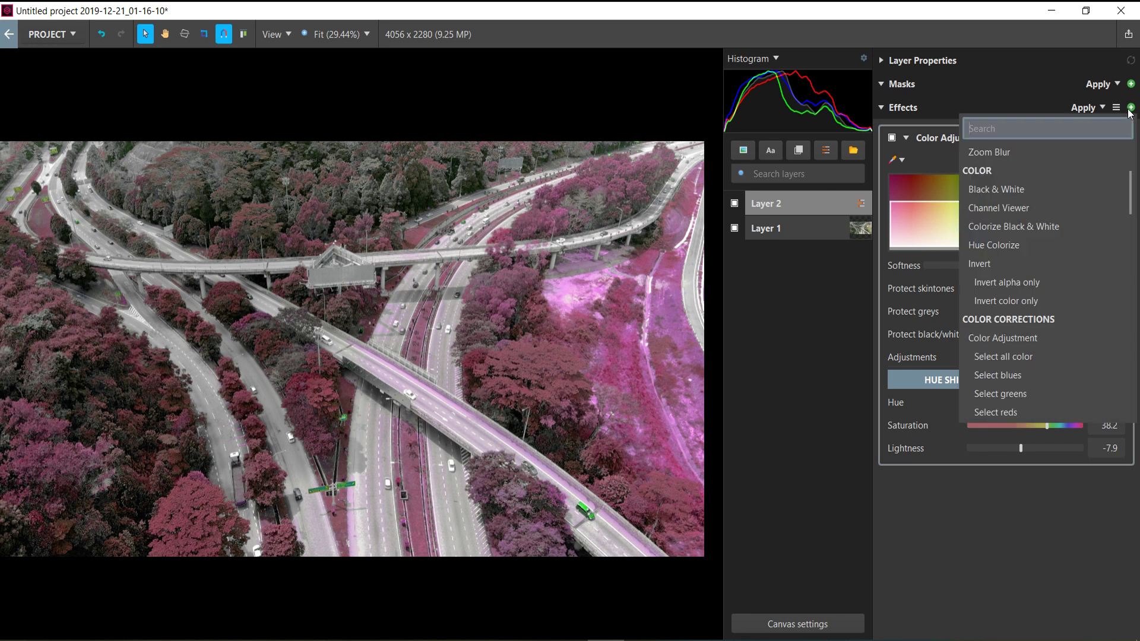
{"action": "scroll", "coordinate": [1031, 389], "scroll_direction": "down", "scroll_amount": 10}
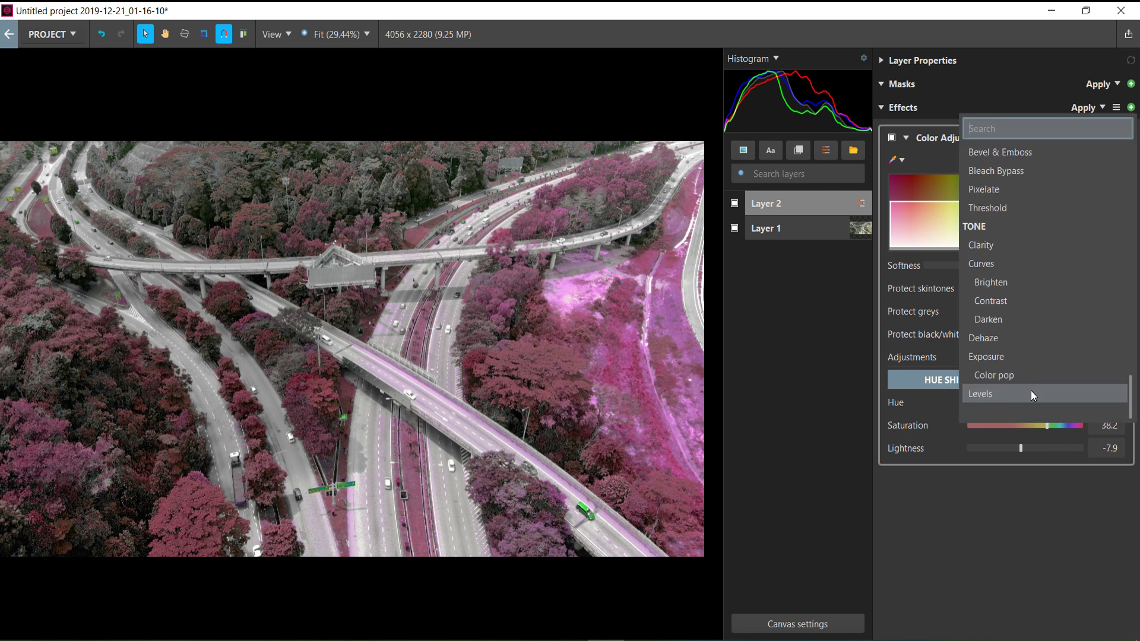
{"action": "left_click", "coordinate": [1011, 338]}
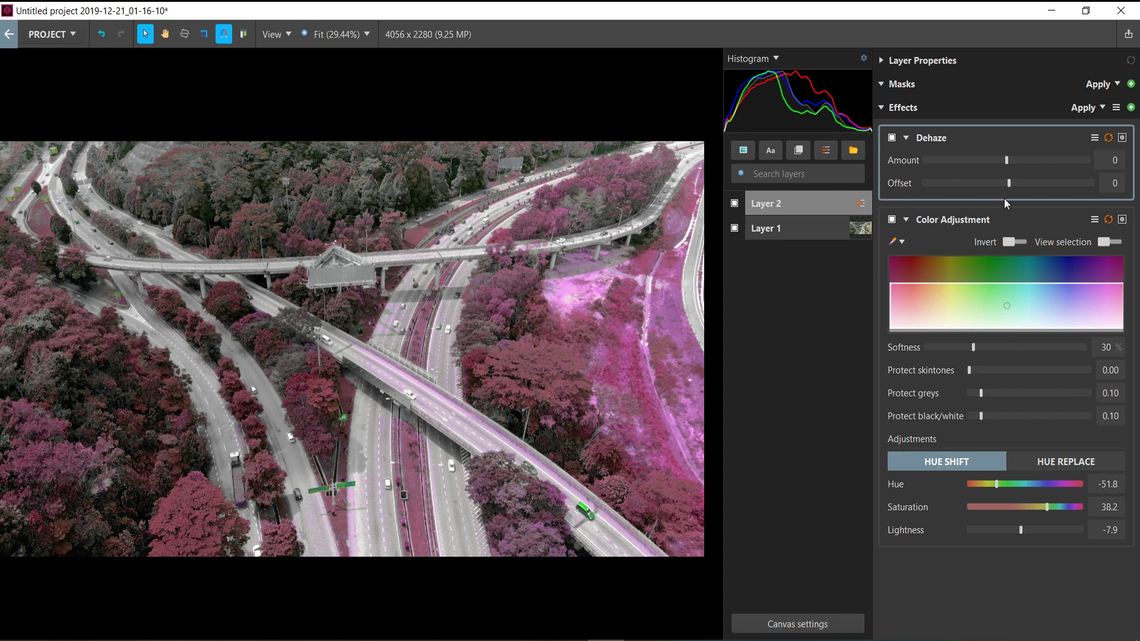
{"action": "left_click_drag", "start_coordinate": [1006, 161], "coordinate": [1040, 160]}
{"action": "left_click", "coordinate": [1030, 183]}
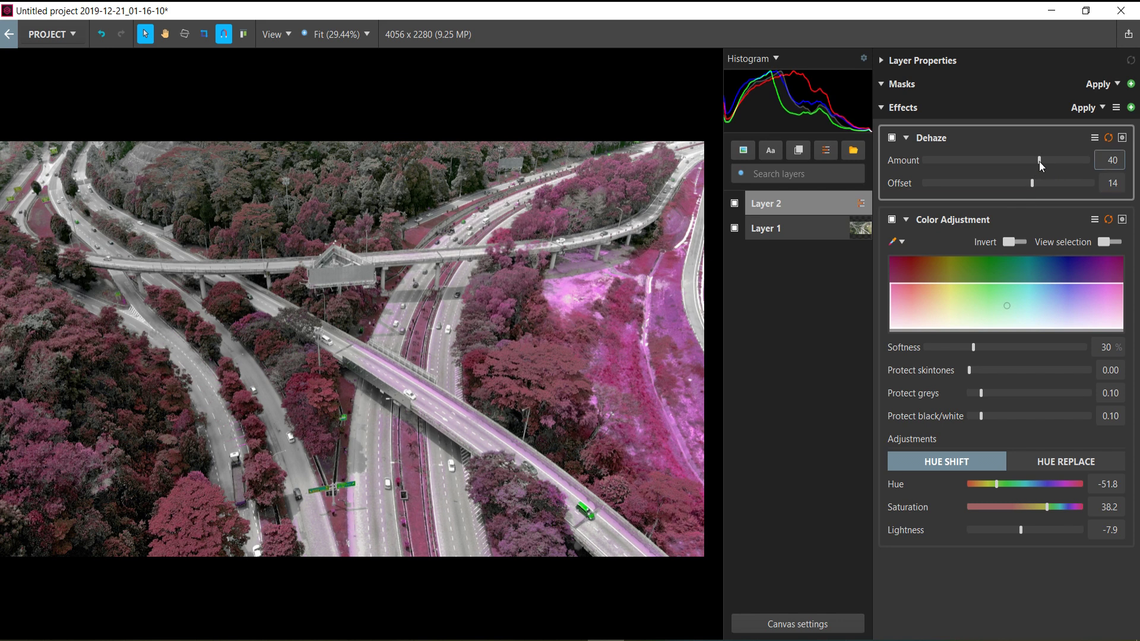
Toggle Layer 2 on and off to compare, leave it visible, and deselect it
{"action": "left_click", "coordinate": [737, 204]}
{"action": "left_click", "coordinate": [738, 204]}
{"action": "left_click", "coordinate": [737, 204]}
{"action": "left_click", "coordinate": [738, 204]}
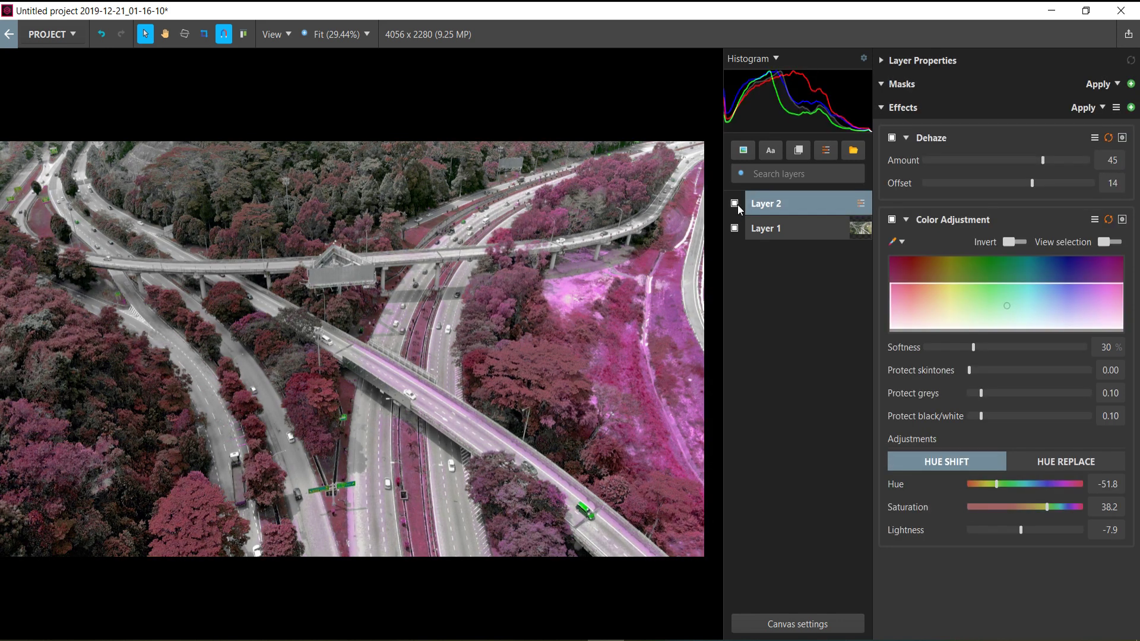
{"action": "left_click", "coordinate": [737, 204]}
{"action": "left_click", "coordinate": [736, 204]}
{"action": "left_click", "coordinate": [736, 204]}
{"action": "left_click", "coordinate": [736, 204]}
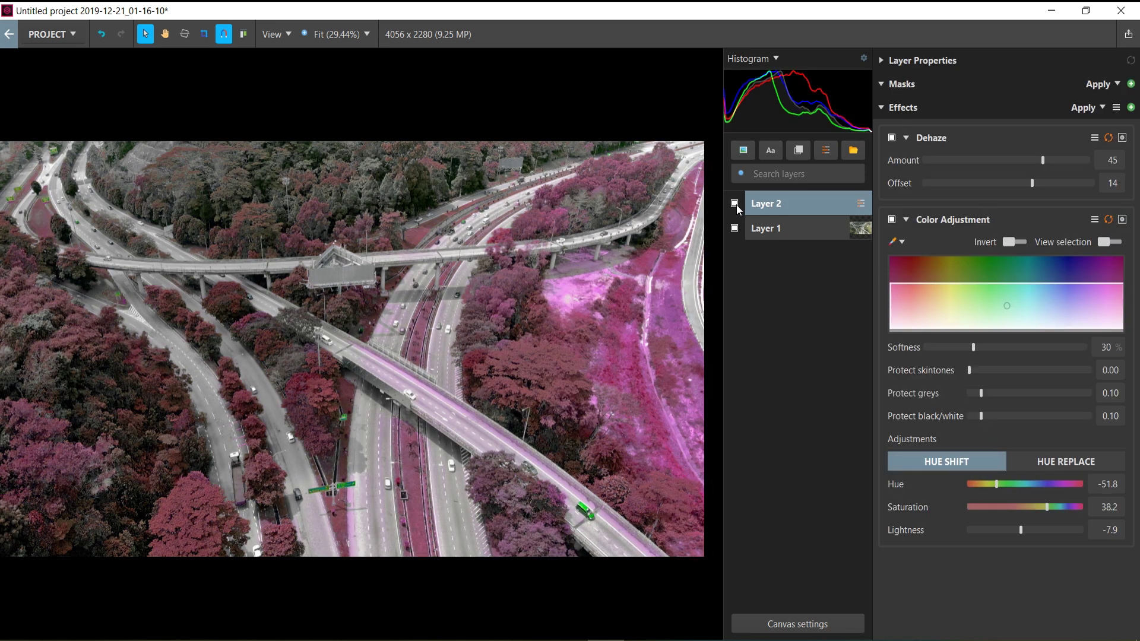
{"action": "left_click", "coordinate": [788, 207]}
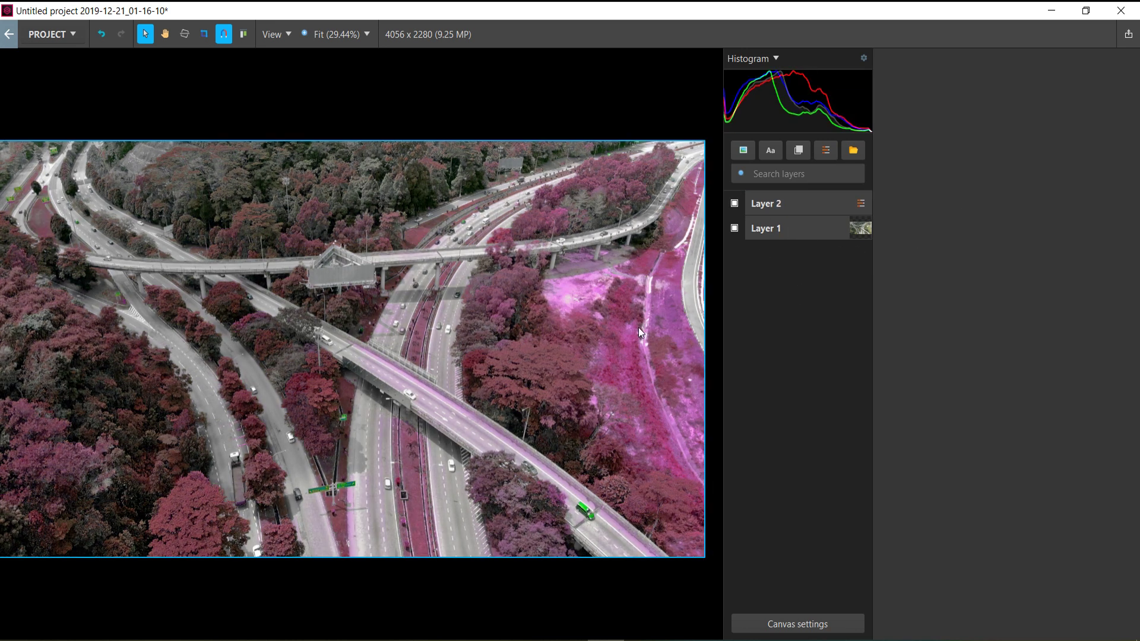
Add a text layer and replace its placeholder with 'VEGAS IMAGE'
{"action": "left_click", "coordinate": [764, 158]}
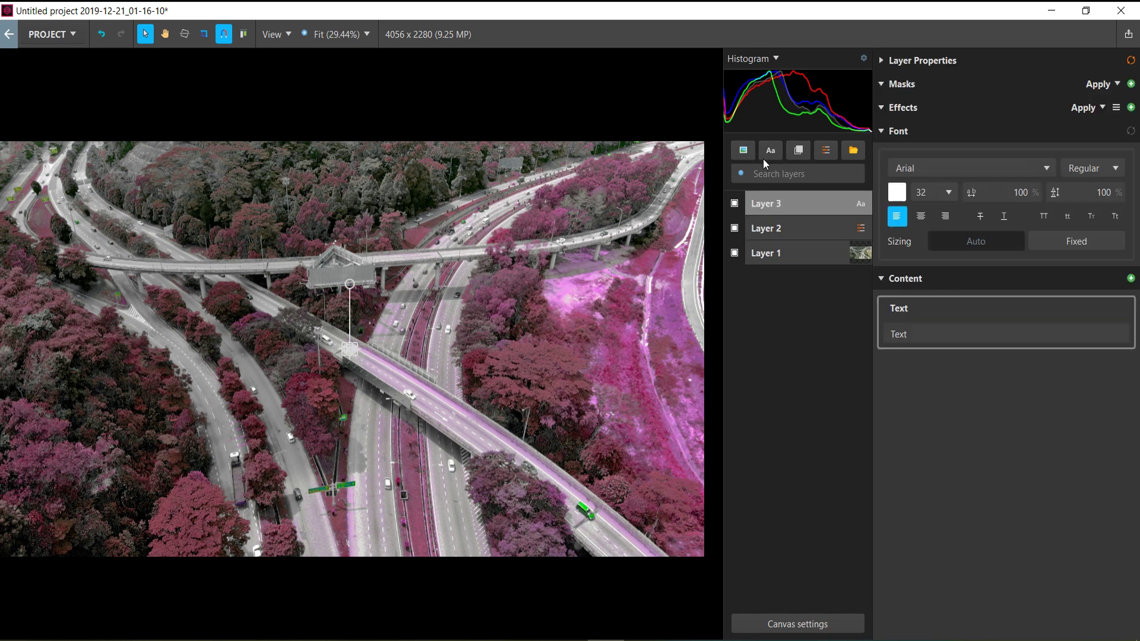
{"action": "left_click", "coordinate": [915, 330]}
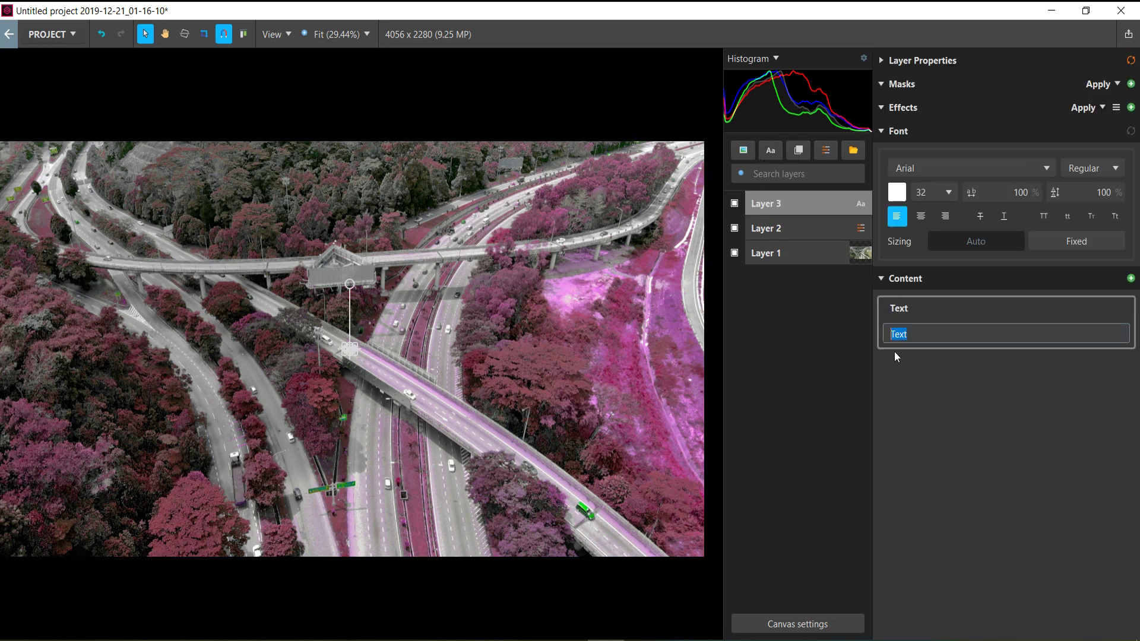
{"action": "left_click", "coordinate": [884, 275]}
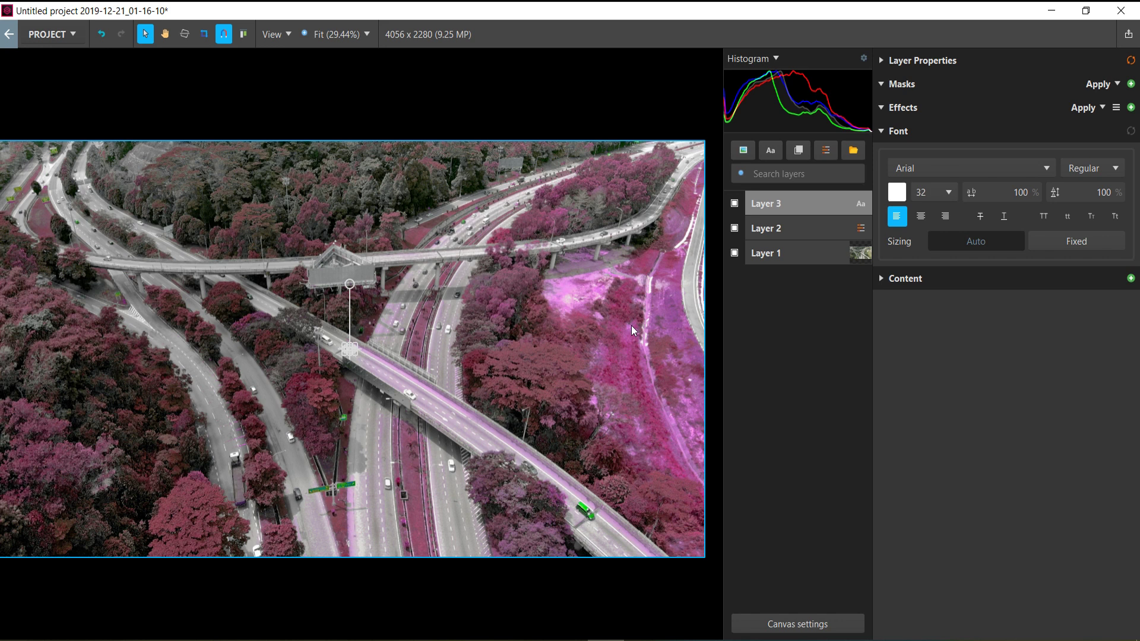
{"action": "left_click", "coordinate": [881, 279]}
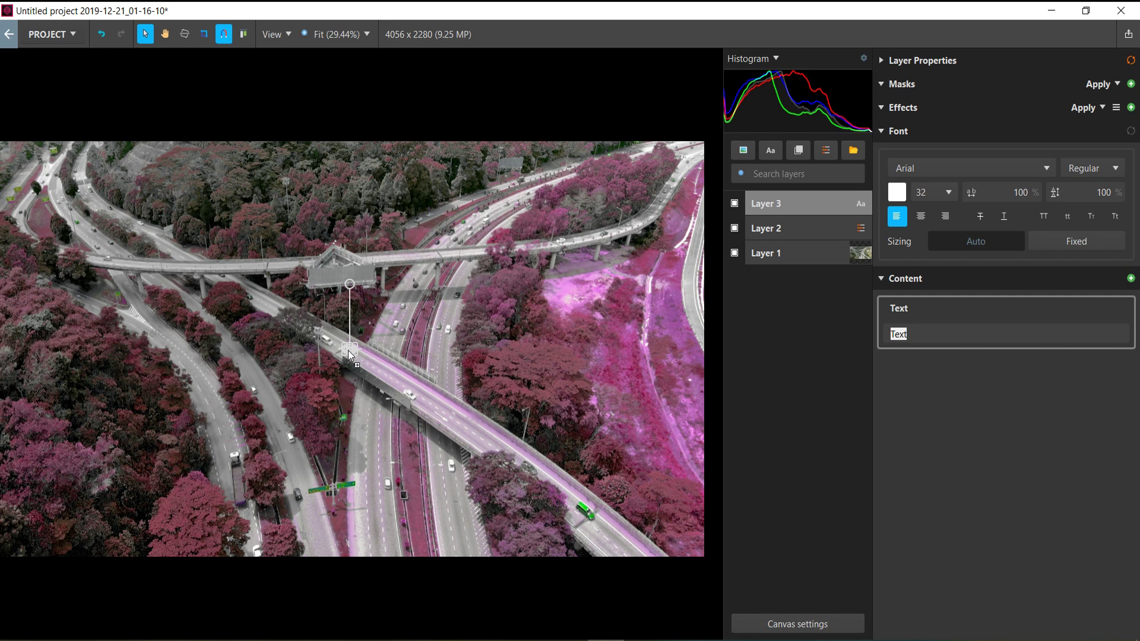
{"action": "left_click", "coordinate": [889, 342]}
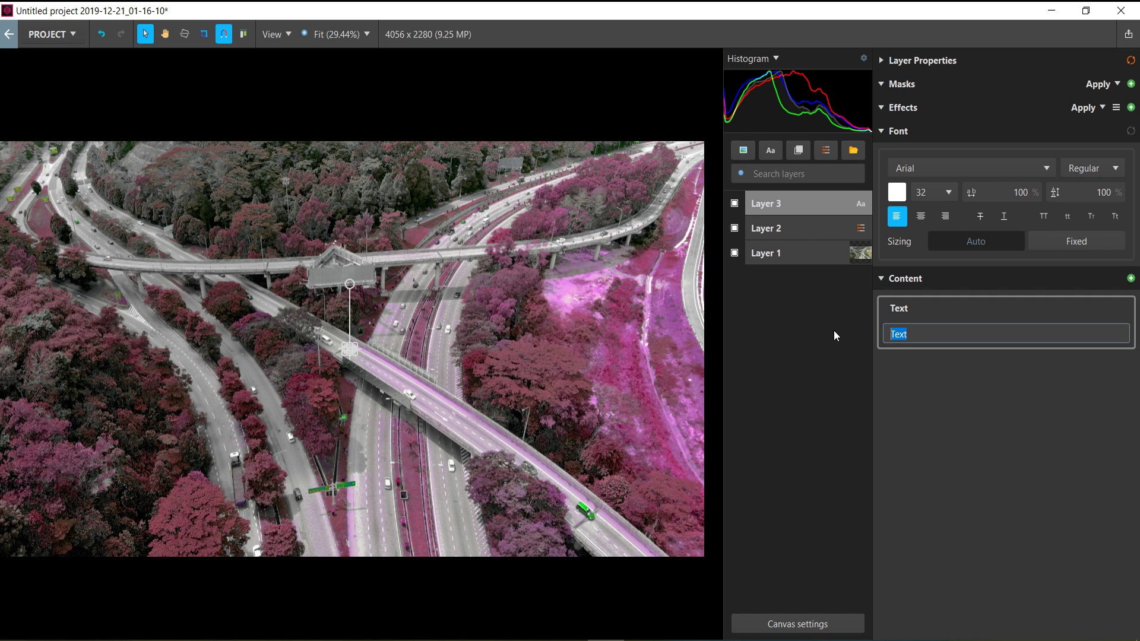
{"action": "type", "text": "VEGAS IMAGE"}
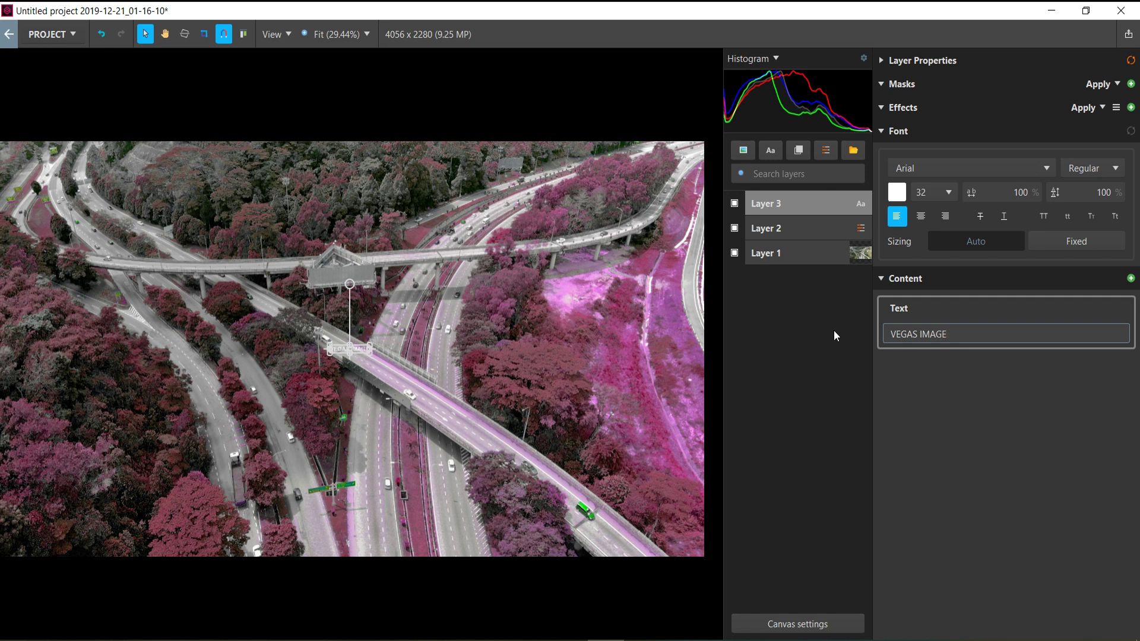
Set the text to size 112, rotate it about 13°, and centre it over the overpass
{"action": "left_click", "coordinate": [948, 194]}
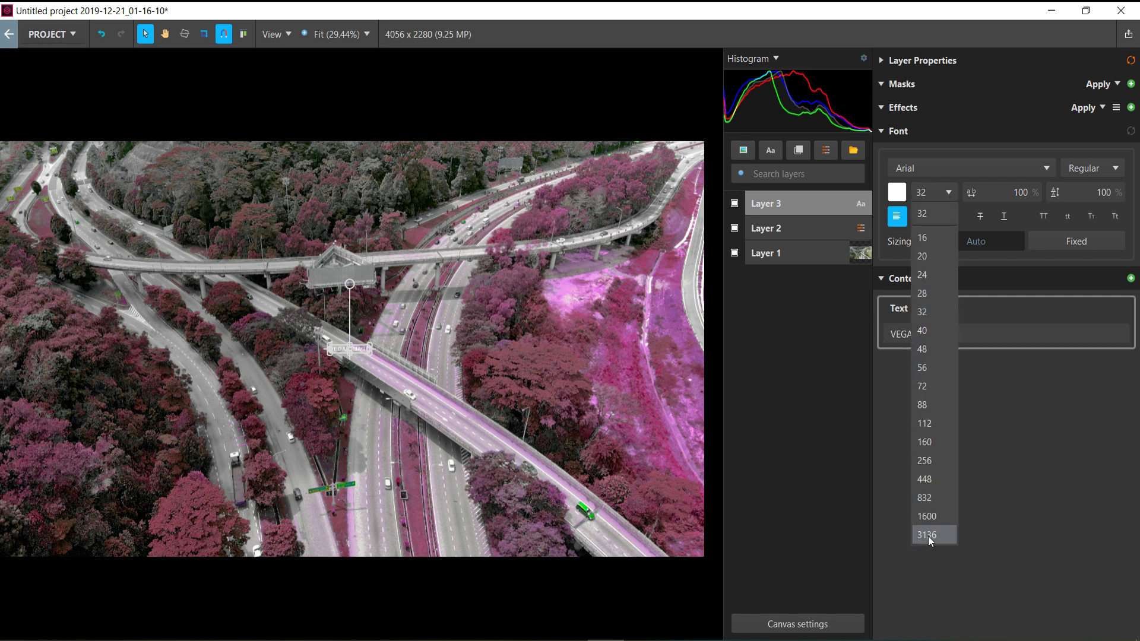
{"action": "left_click", "coordinate": [938, 425]}
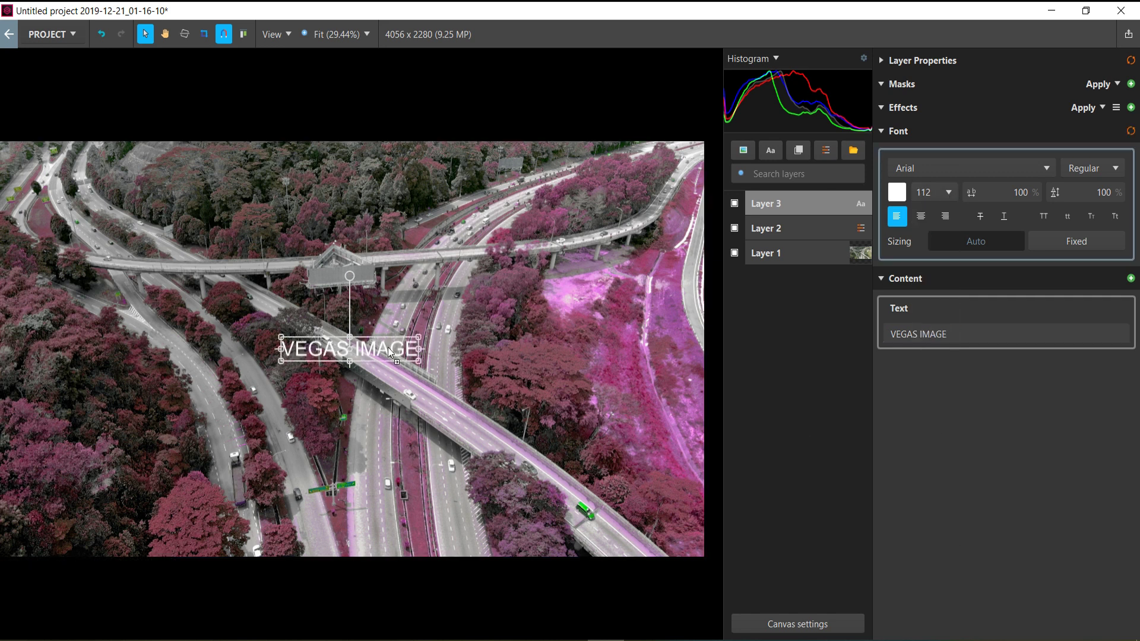
{"action": "left_click_drag", "start_coordinate": [387, 347], "coordinate": [267, 330]}
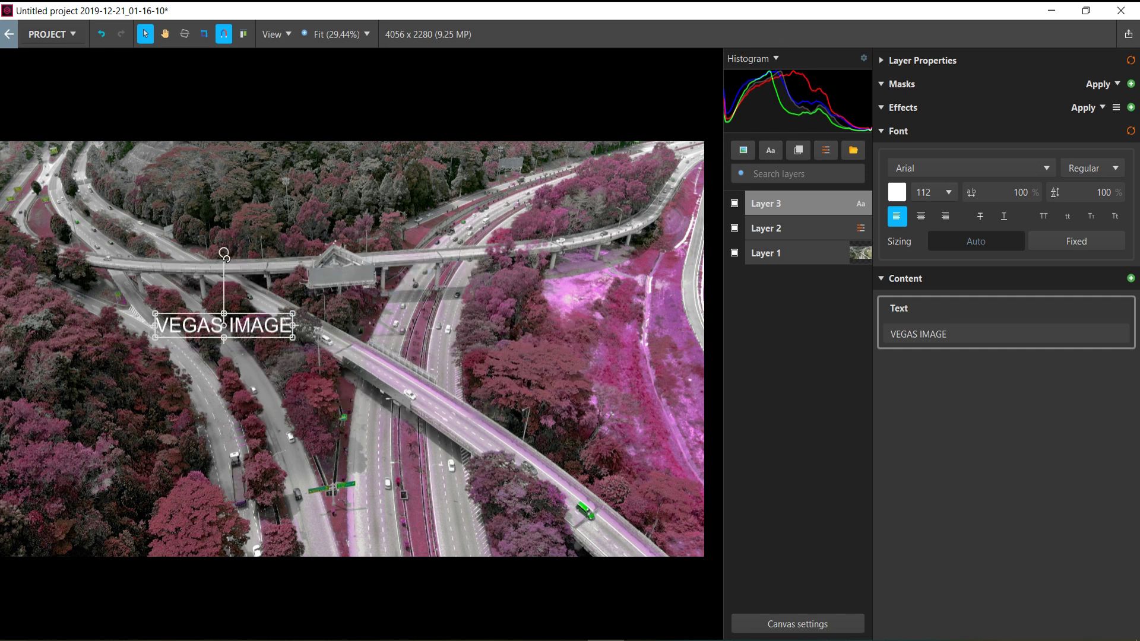
{"action": "left_click_drag", "start_coordinate": [223, 251], "coordinate": [241, 259]}
{"action": "left_click_drag", "start_coordinate": [259, 339], "coordinate": [442, 327]}
{"action": "left_click", "coordinate": [716, 403]}
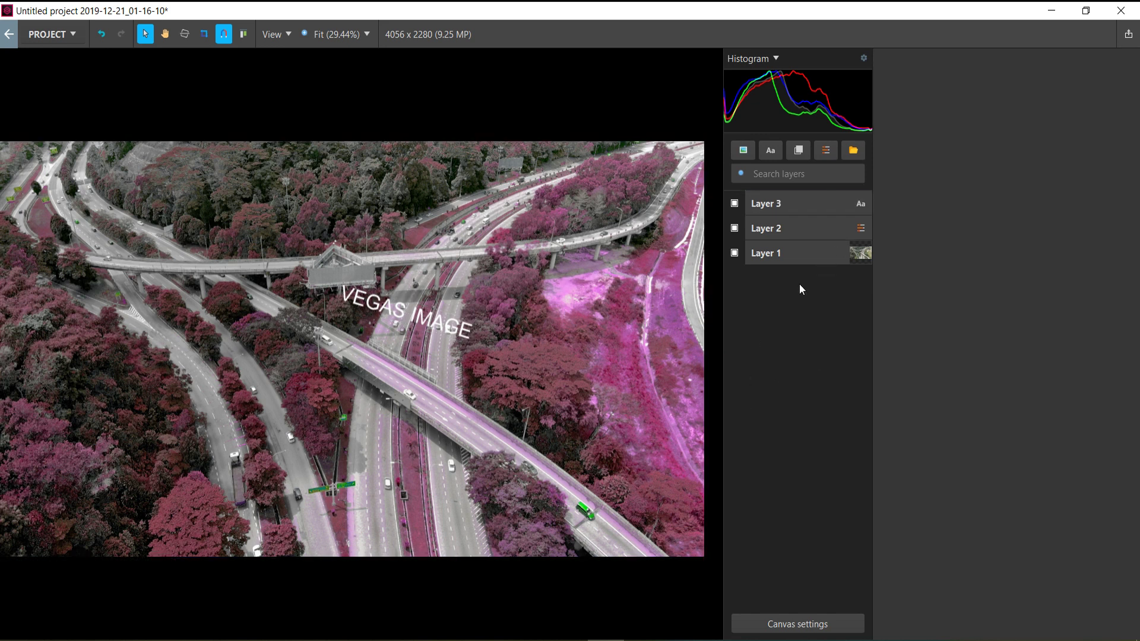
Select Layer 1, Layer 3, then Layer 2 to review the layer stack
{"action": "left_click", "coordinate": [782, 251]}
{"action": "left_click", "coordinate": [804, 203]}
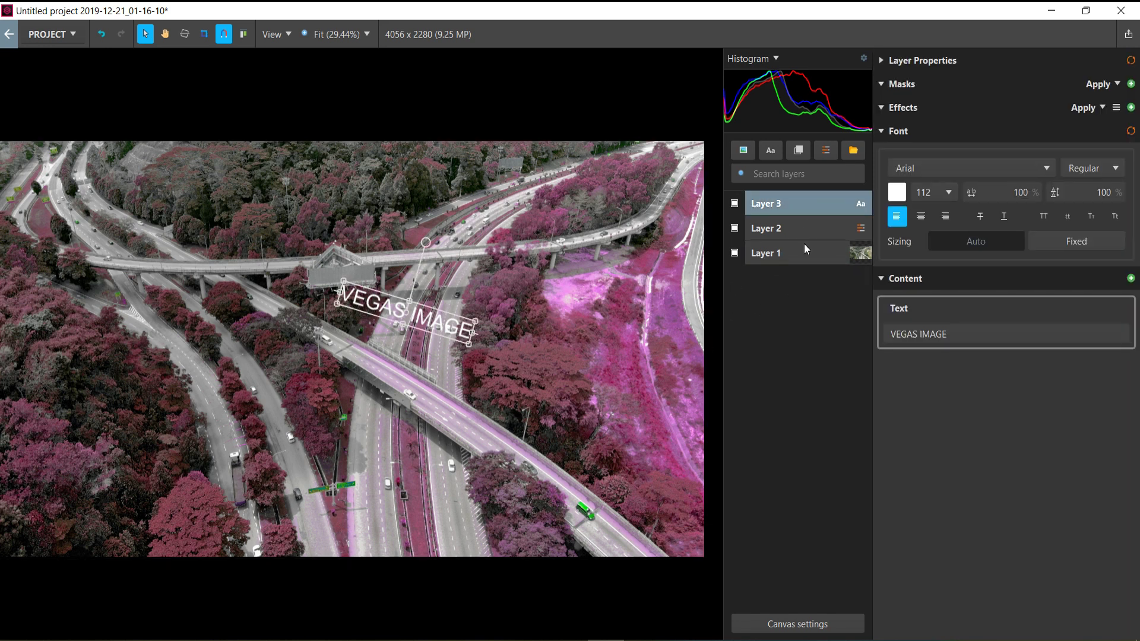
{"action": "left_click", "coordinate": [806, 227]}
{"action": "left_click", "coordinate": [796, 259]}
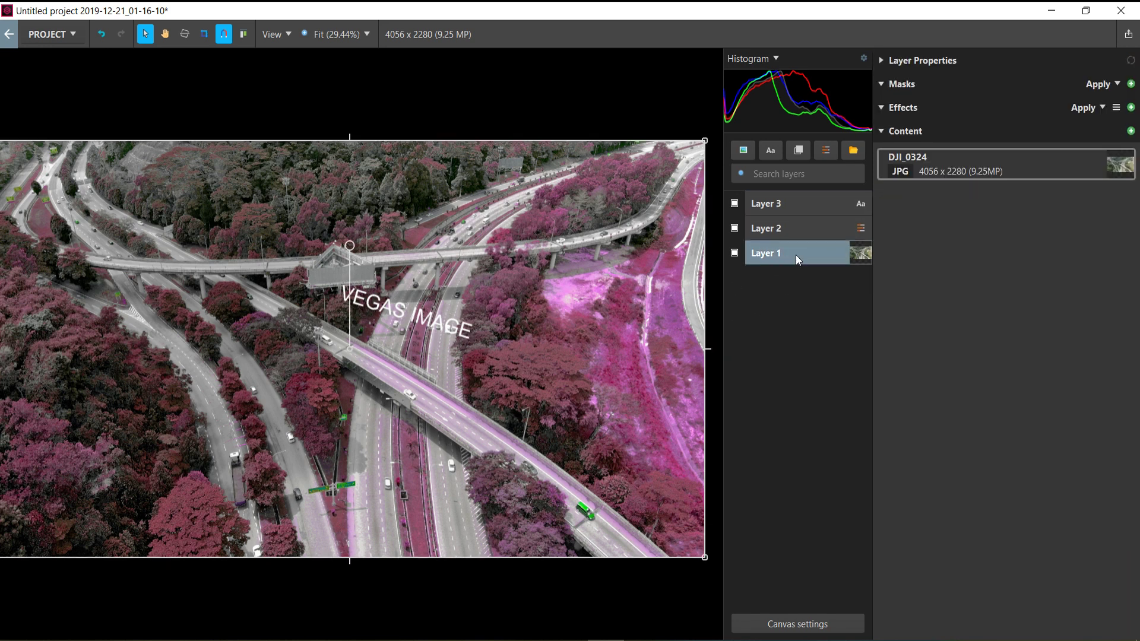